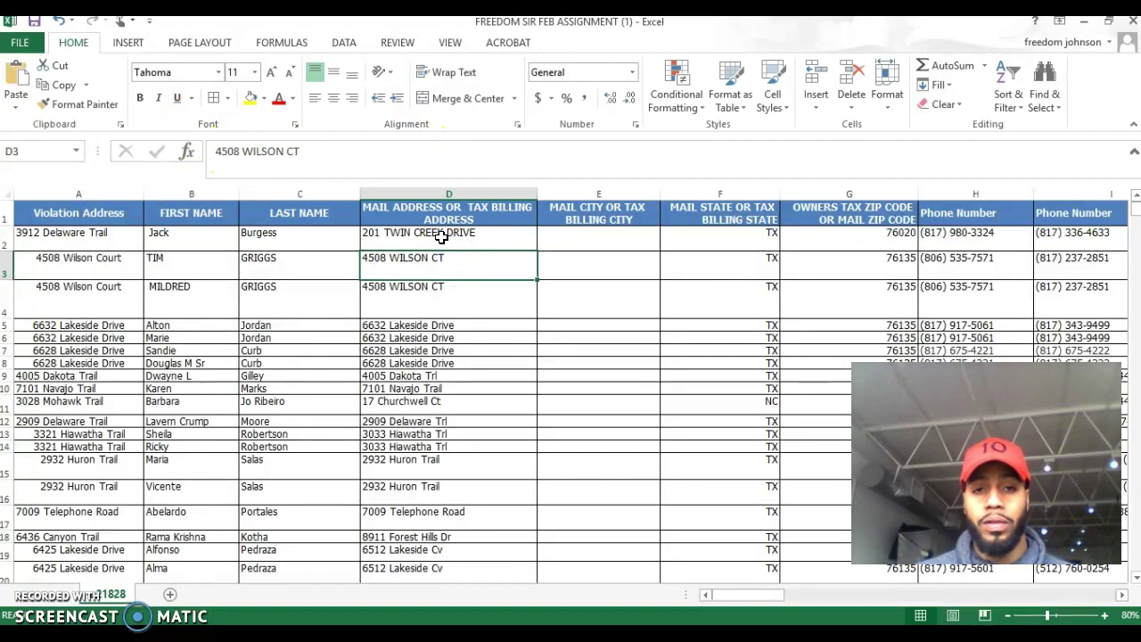
Review the first owner's mailing address and mailing state.
{"action": "left_click", "coordinate": [464, 233]}
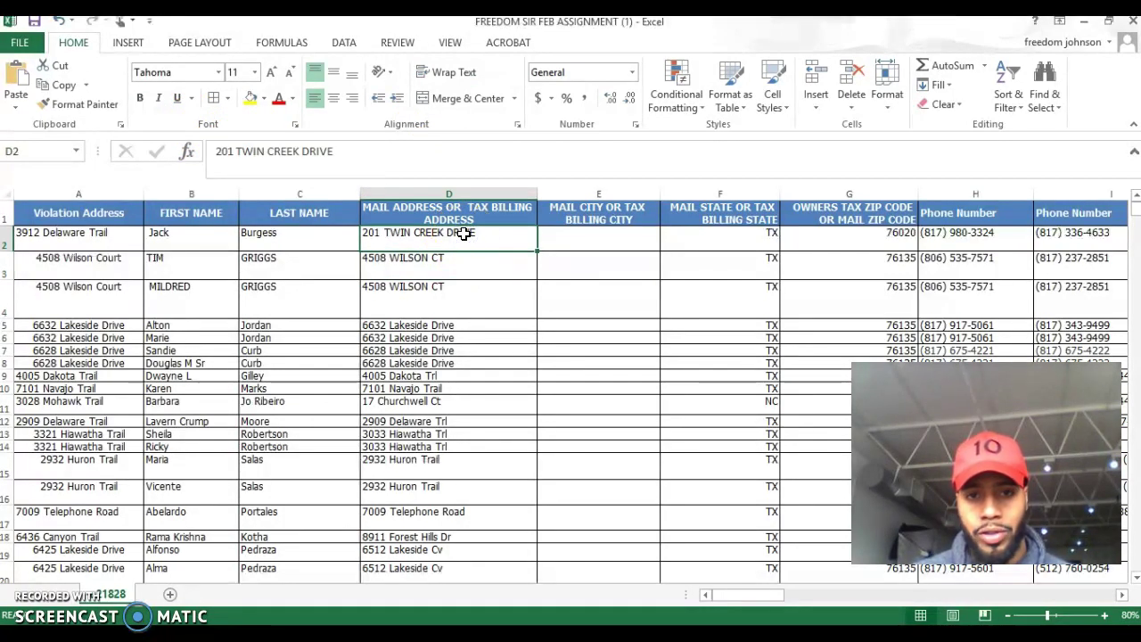
{"action": "left_click", "coordinate": [716, 238]}
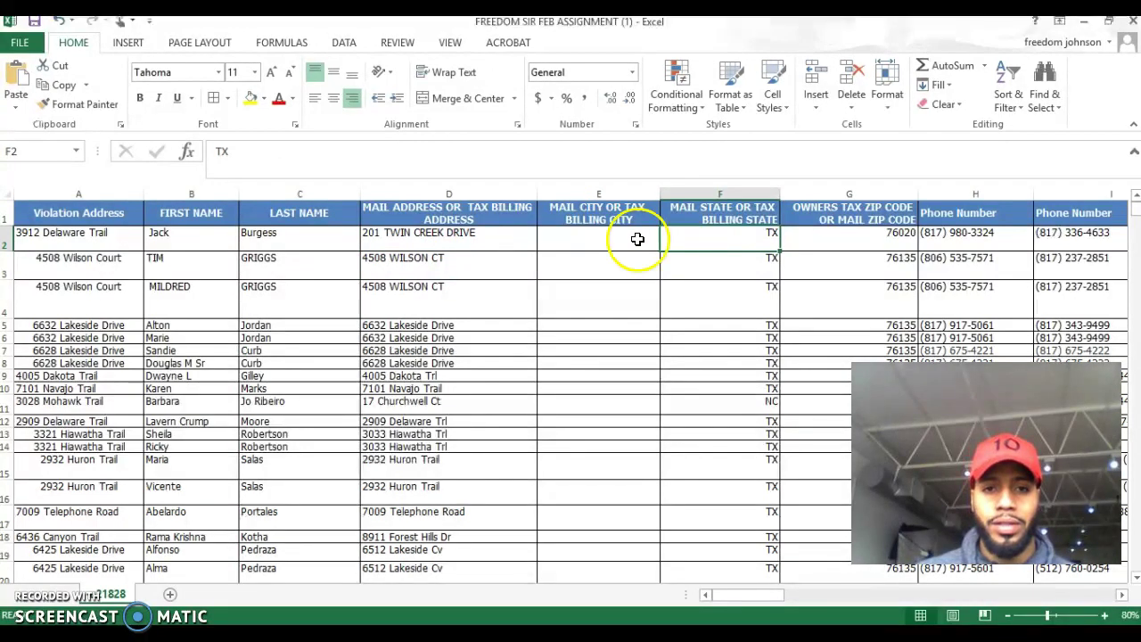
{"action": "left_click", "coordinate": [429, 241]}
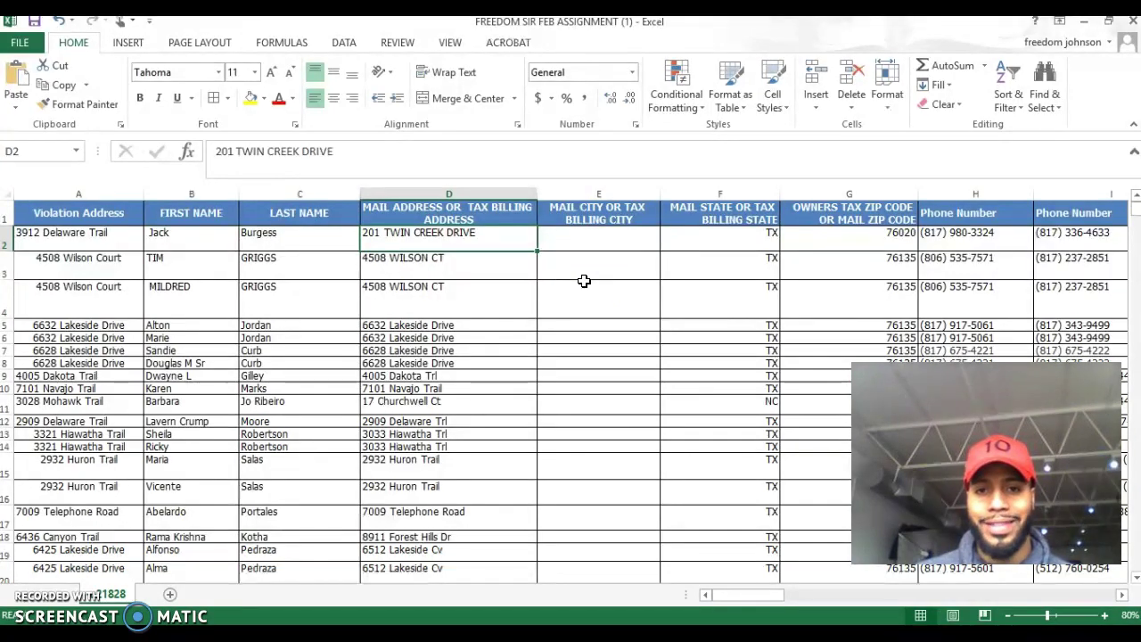
Enter ARGYLE as the mail city for row 68.
{"action": "scroll", "coordinate": [584, 281], "scroll_direction": "down", "scroll_amount": 6}
{"action": "scroll", "coordinate": [584, 281], "scroll_direction": "down", "scroll_amount": 9}
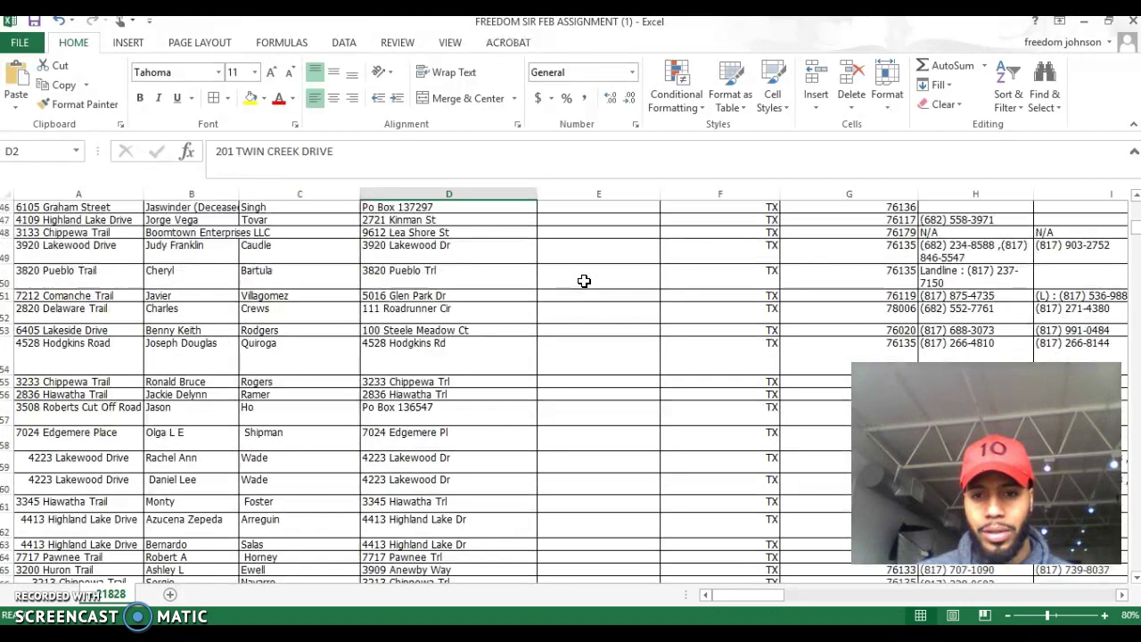
{"action": "scroll", "coordinate": [584, 281], "scroll_direction": "down", "scroll_amount": 6}
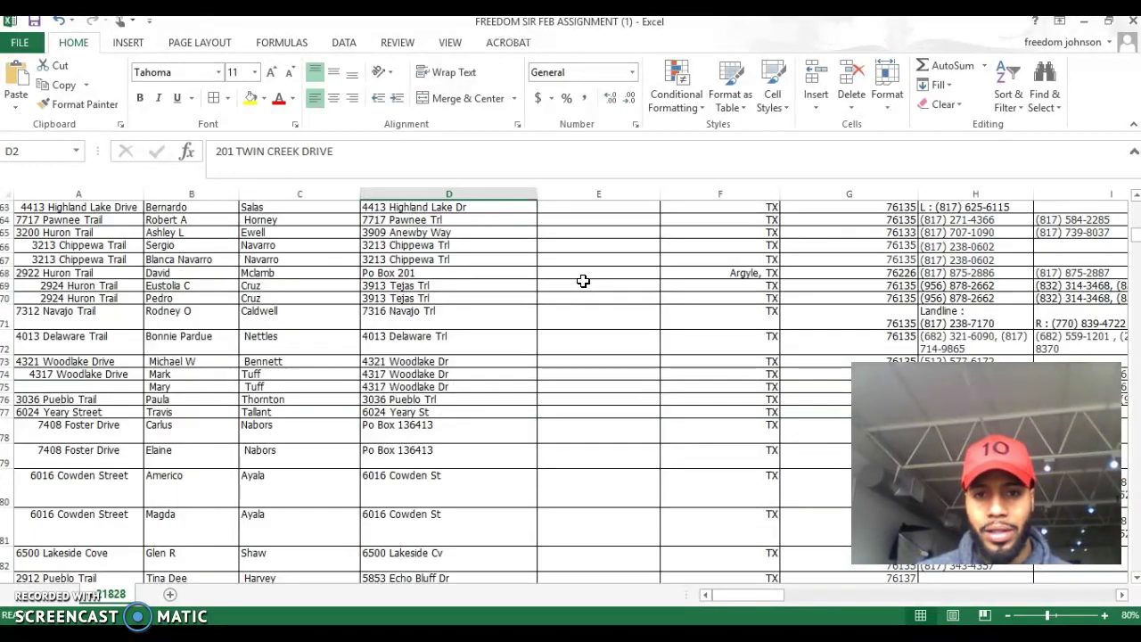
{"action": "left_click", "coordinate": [582, 276]}
{"action": "type", "text": "AR"}
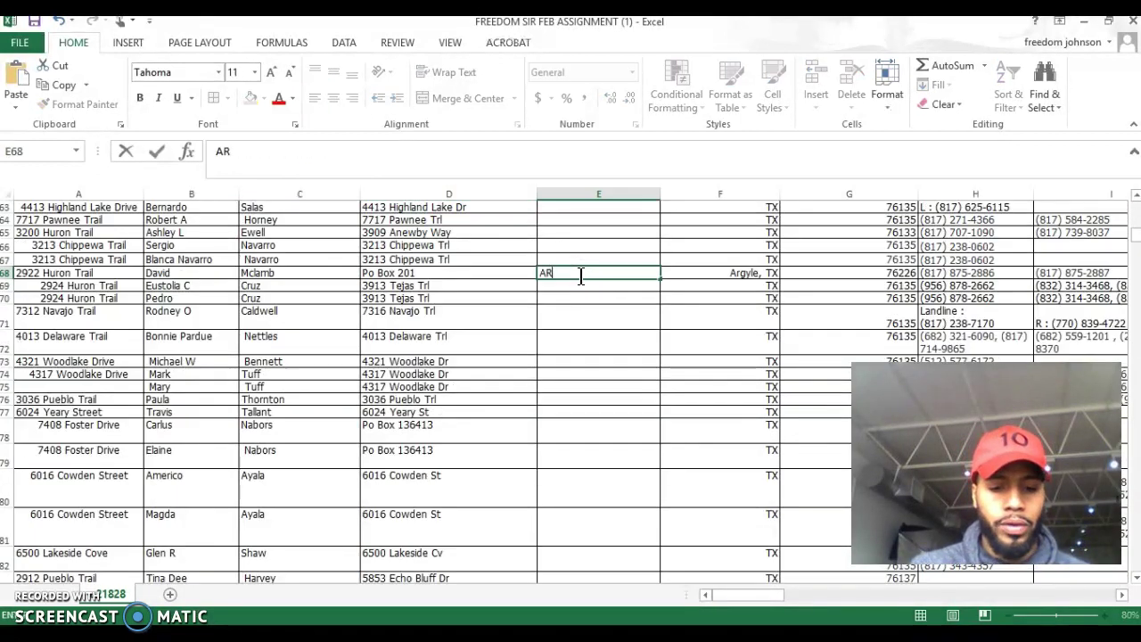
{"action": "type", "text": "GYLE"}
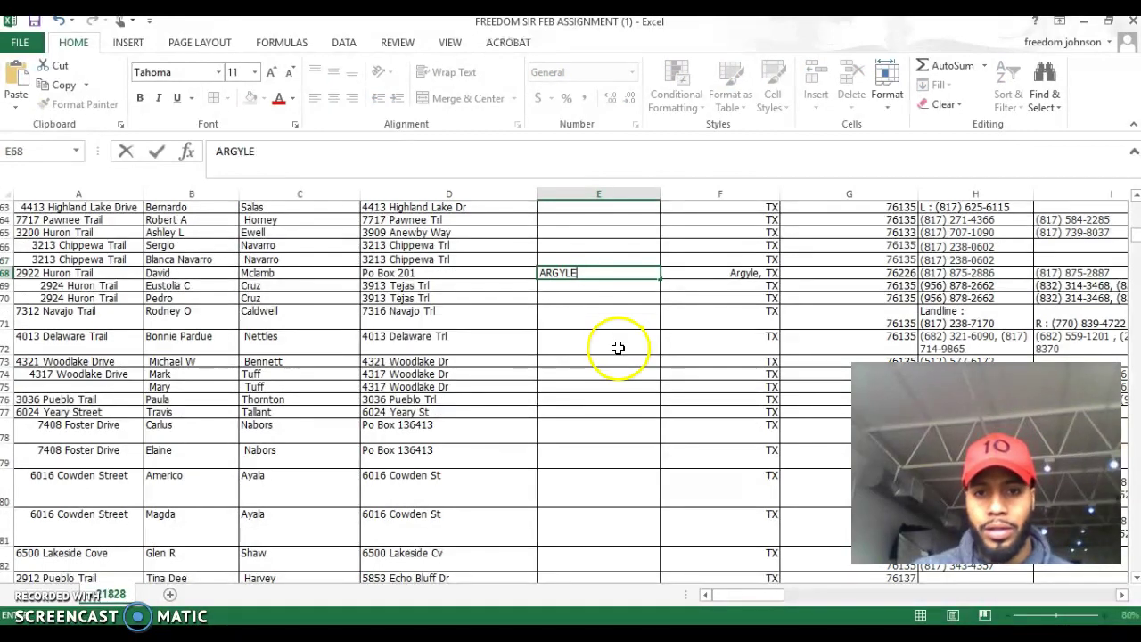
{"action": "left_click", "coordinate": [618, 347]}
Enter LAKE WORTH as row 93's mail city and trim F93 to just TX.
{"action": "scroll", "coordinate": [618, 347], "scroll_direction": "down", "scroll_amount": 10}
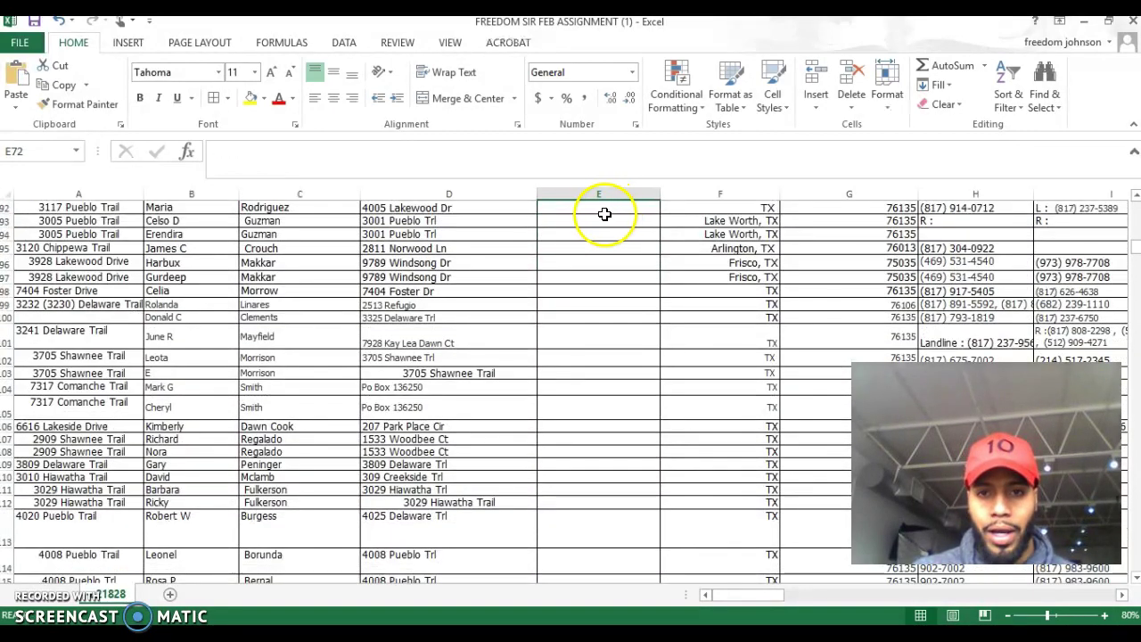
{"action": "left_click", "coordinate": [602, 222]}
{"action": "type", "text": "LAKE"}
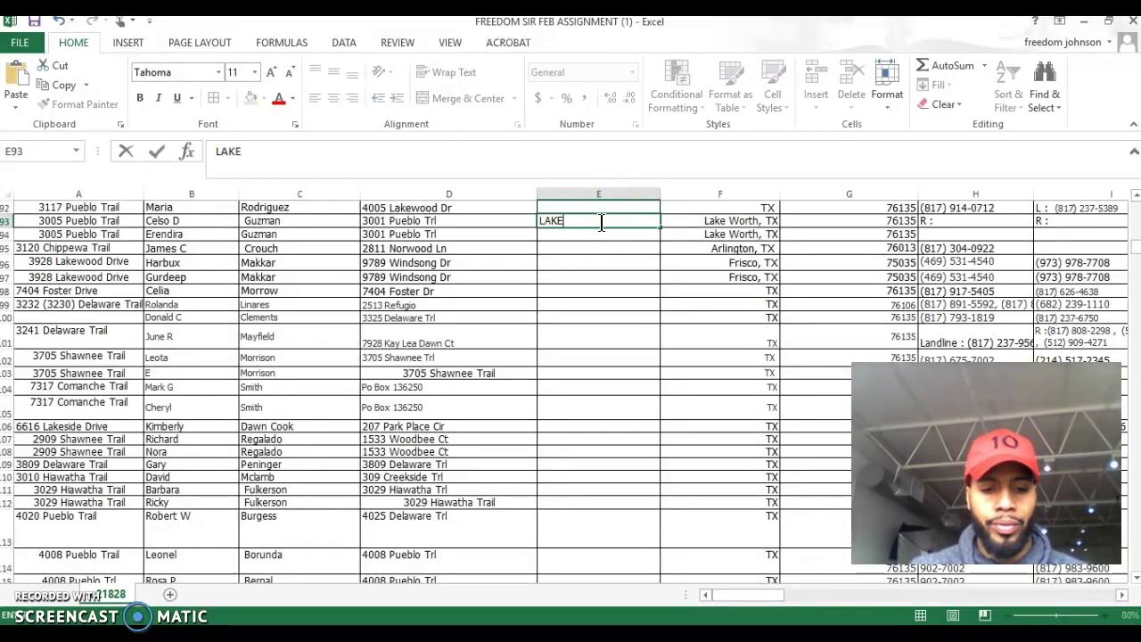
{"action": "type", "text": " WORTH"}
{"action": "left_click", "coordinate": [720, 224]}
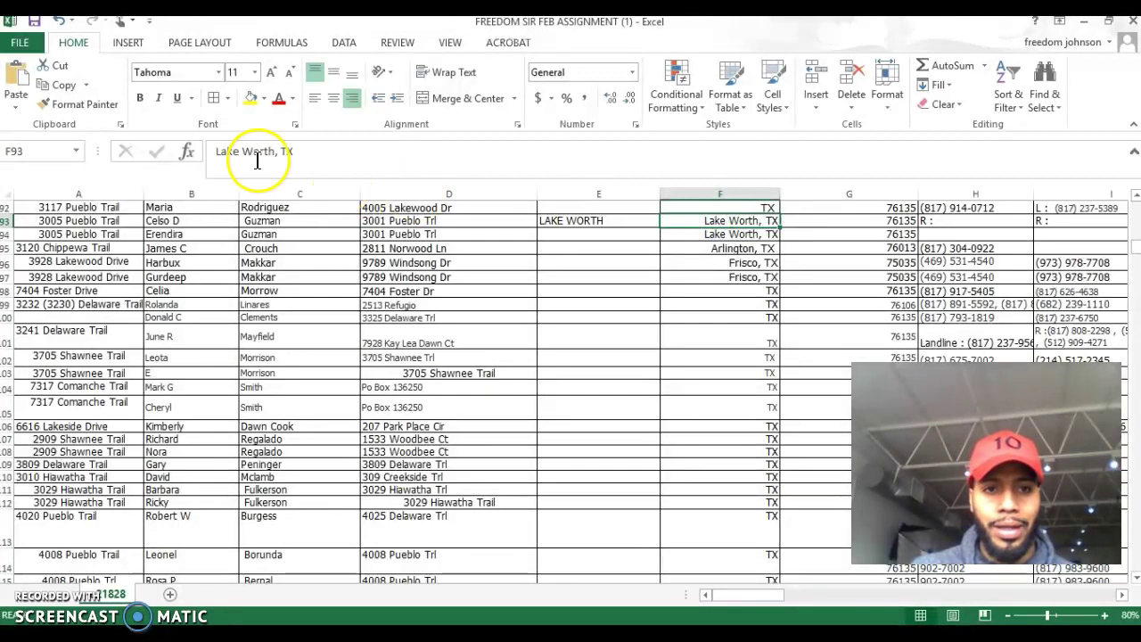
{"action": "left_click_drag", "start_coordinate": [283, 152], "coordinate": [222, 151]}
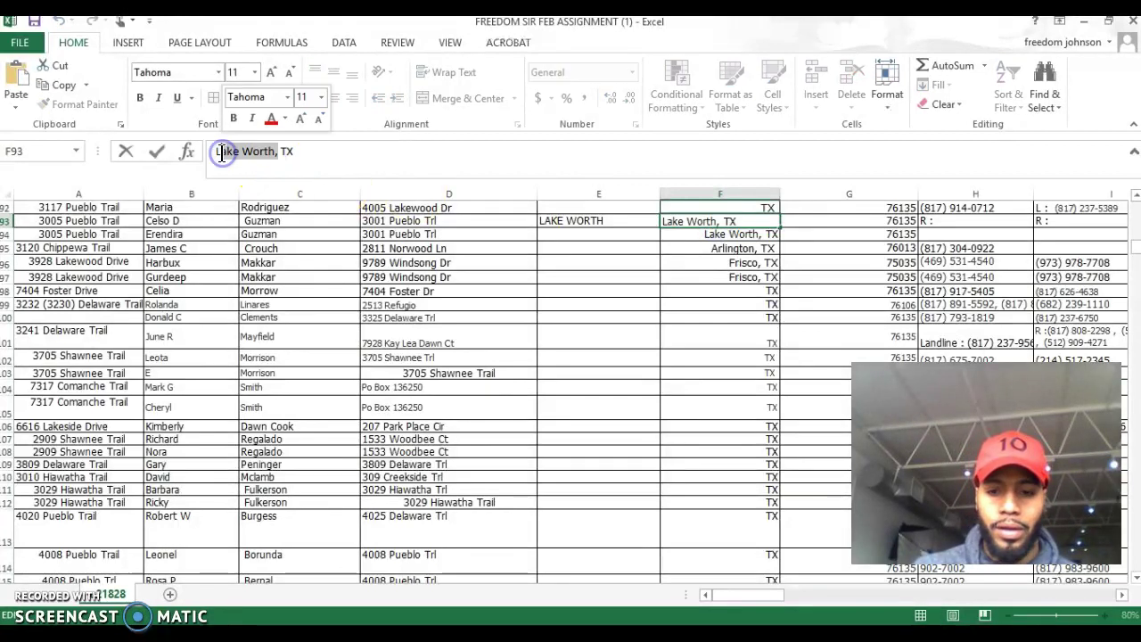
{"action": "key", "text": "BackSpace"}
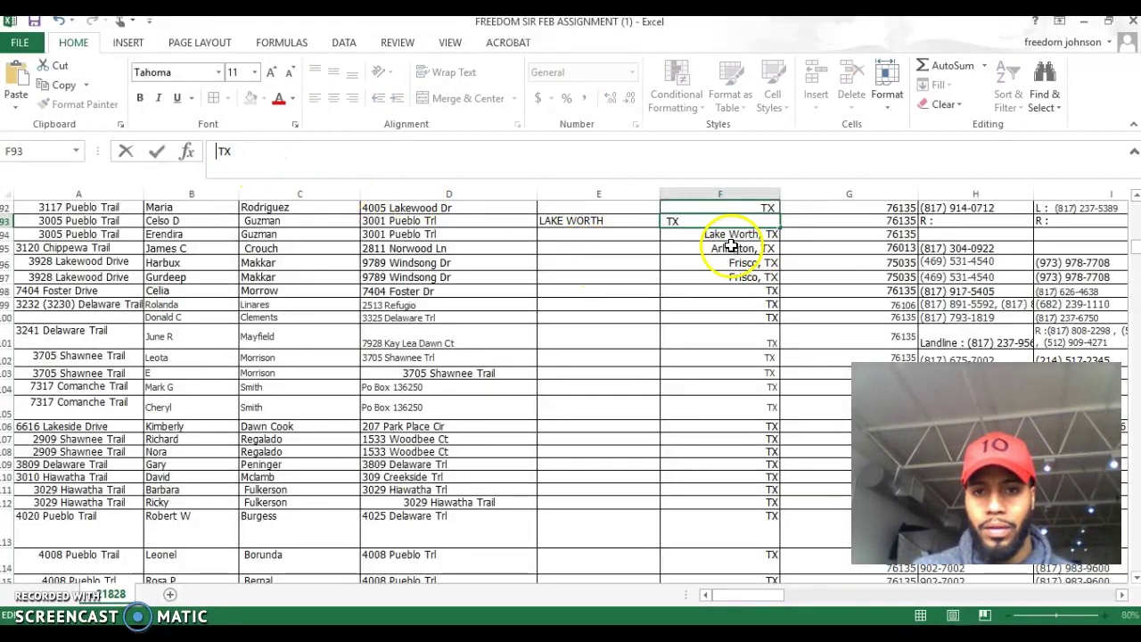
{"action": "left_click", "coordinate": [705, 248]}
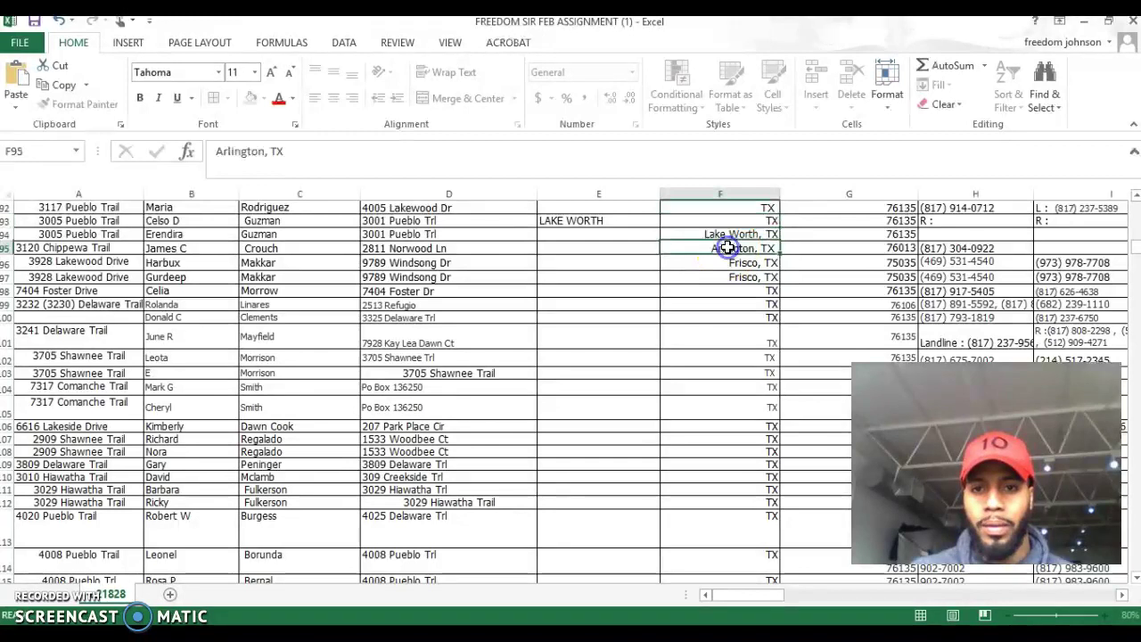
Enter LAKE WORTH for row 94 and delete the city name from F94's state text.
{"action": "left_click", "coordinate": [593, 235]}
{"action": "type", "text": "LAKE WORTH"}
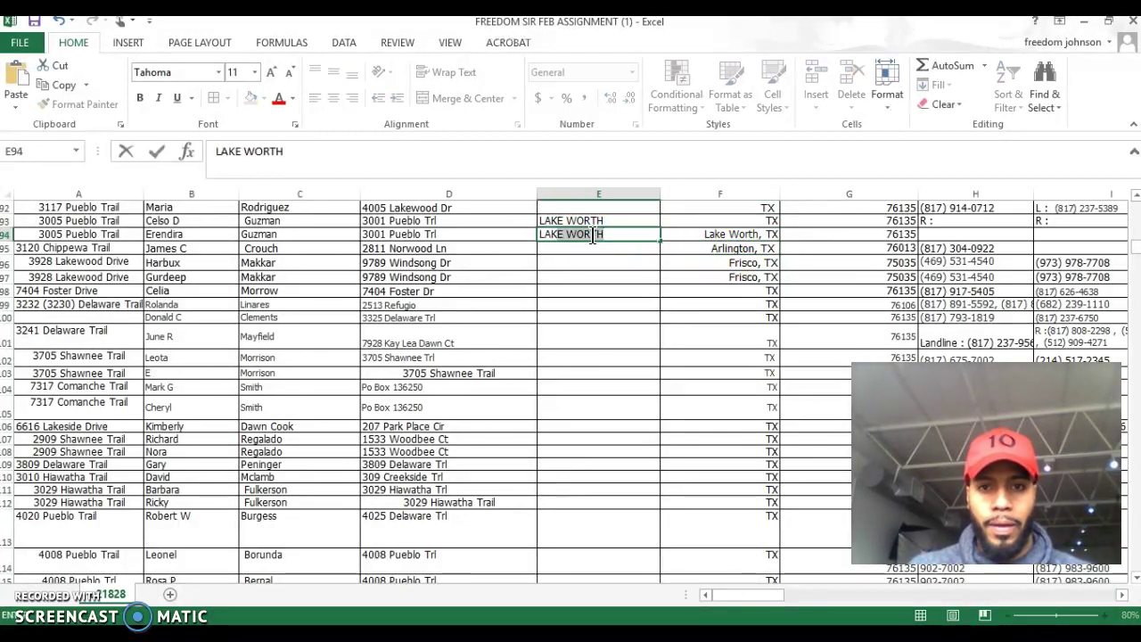
{"action": "left_click", "coordinate": [758, 234]}
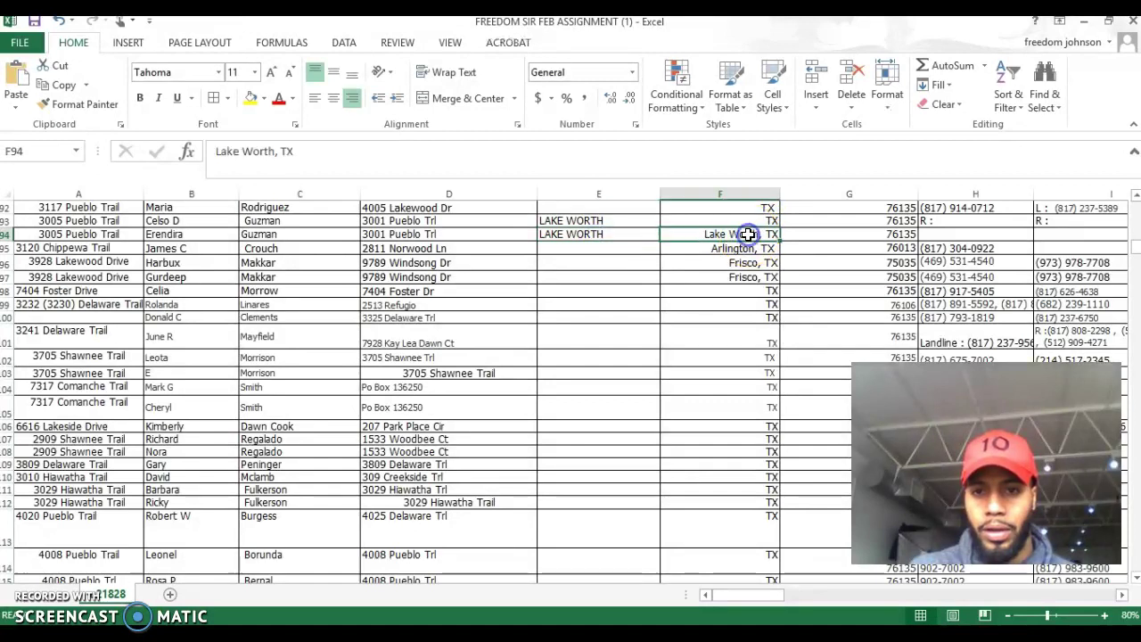
{"action": "left_click", "coordinate": [274, 149]}
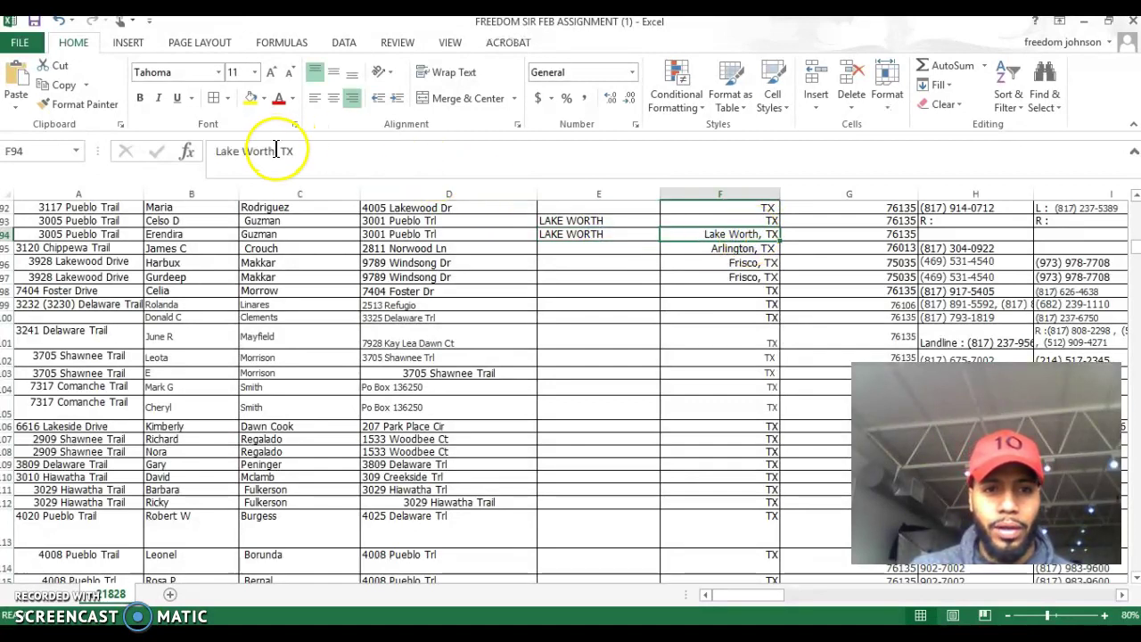
{"action": "left_click_drag", "start_coordinate": [275, 149], "coordinate": [215, 150]}
{"action": "key", "text": "BackSpace"}
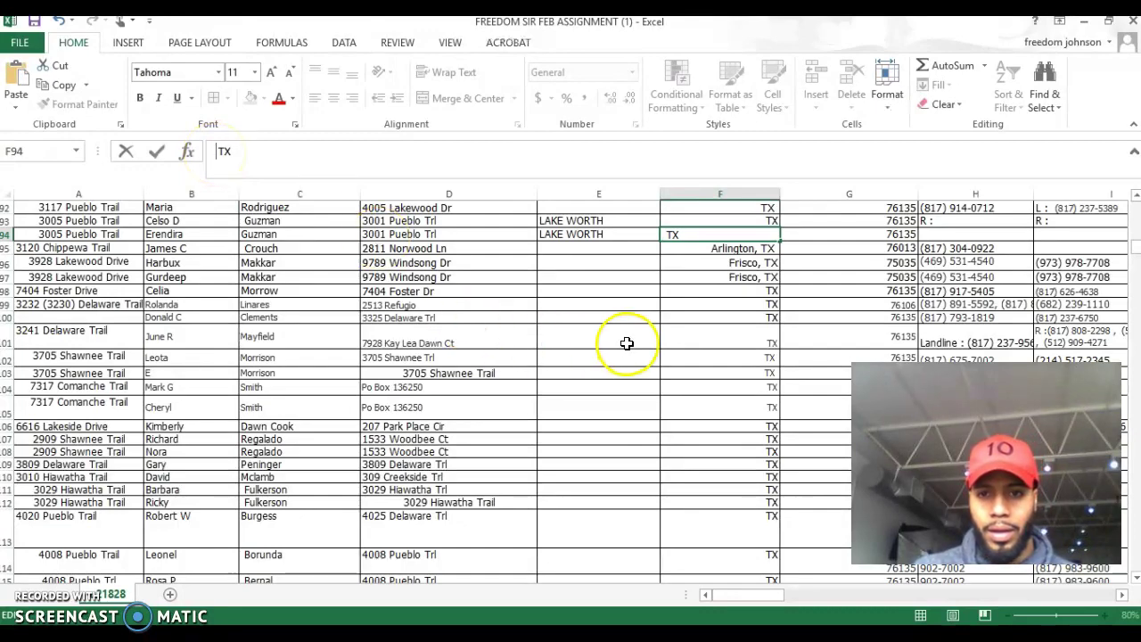
Trim row 68's state cell F68 from 'Argyle, TX' to just TX.
{"action": "scroll", "coordinate": [624, 342], "scroll_direction": "up", "scroll_amount": 15}
{"action": "scroll", "coordinate": [627, 343], "scroll_direction": "down", "scroll_amount": 7}
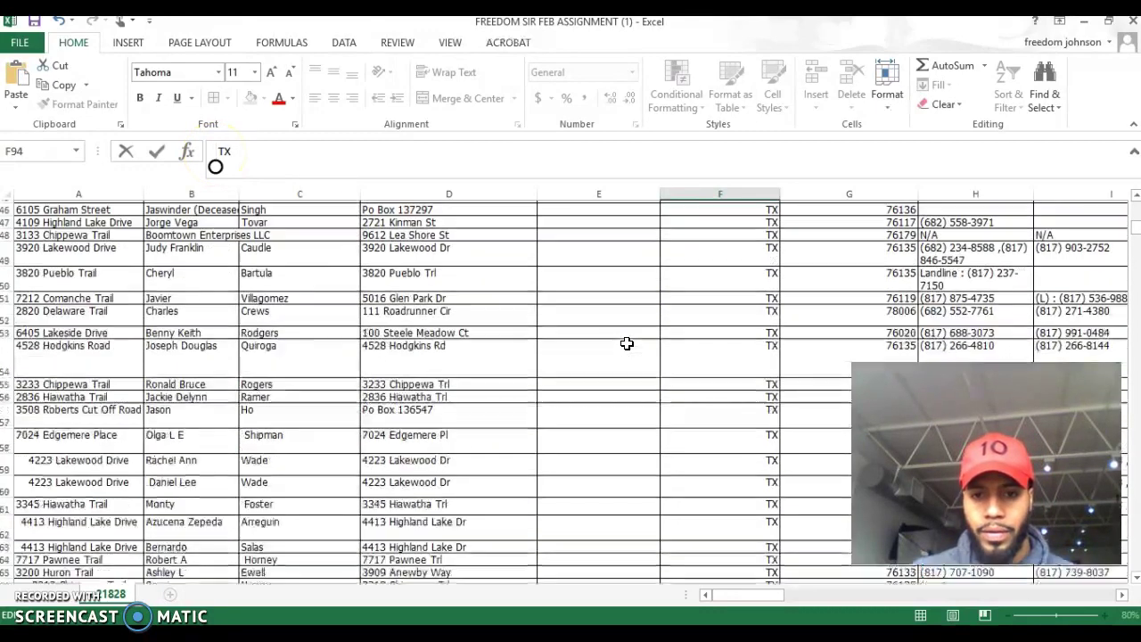
{"action": "left_click", "coordinate": [727, 270]}
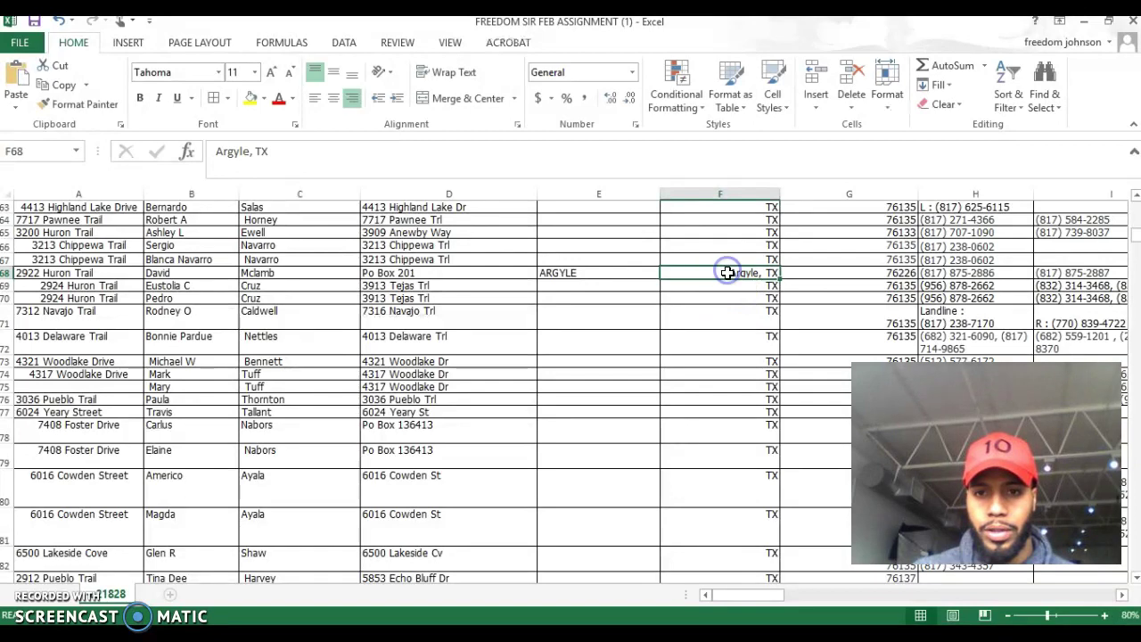
{"action": "left_click", "coordinate": [257, 157]}
{"action": "left_click_drag", "start_coordinate": [254, 157], "coordinate": [212, 157]}
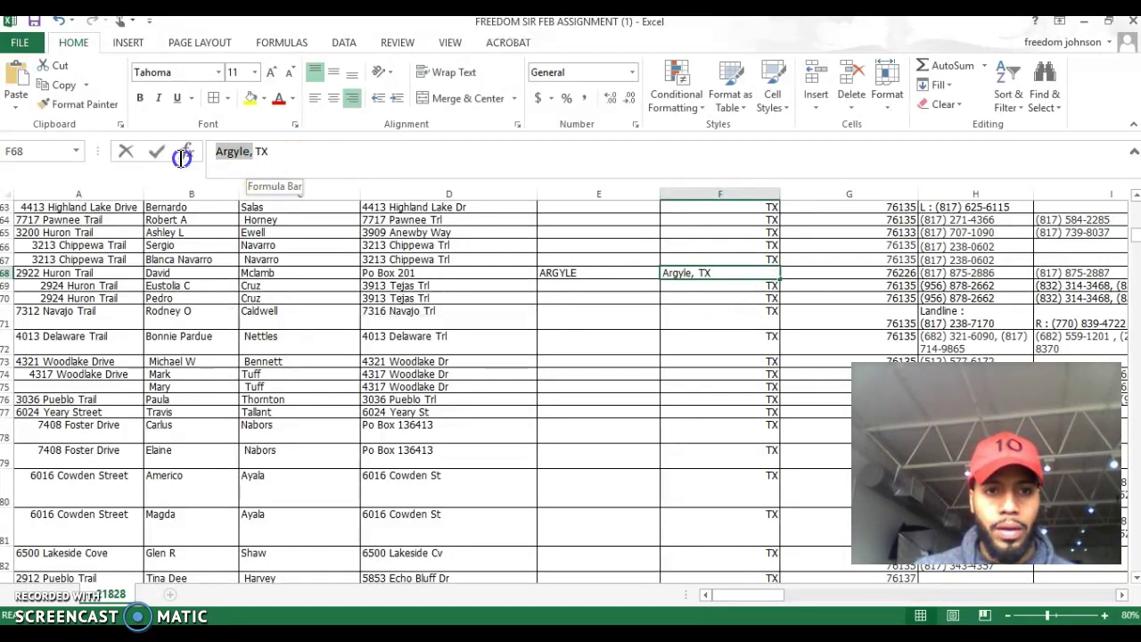
{"action": "key", "text": "BackSpace"}
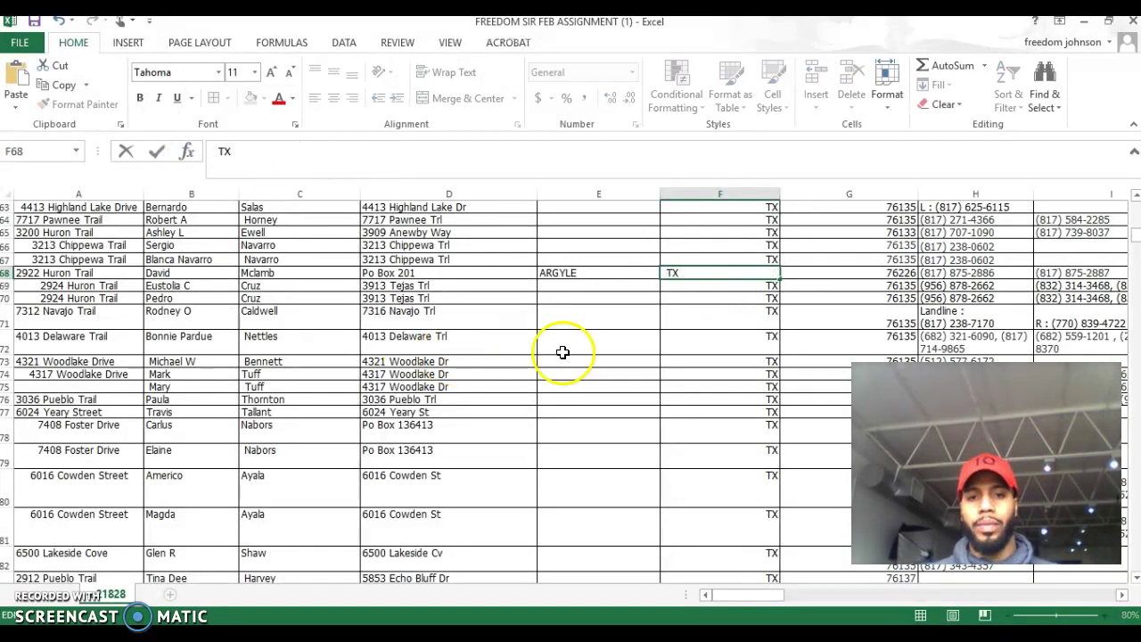
{"action": "scroll", "coordinate": [625, 355], "scroll_direction": "up", "scroll_amount": 20}
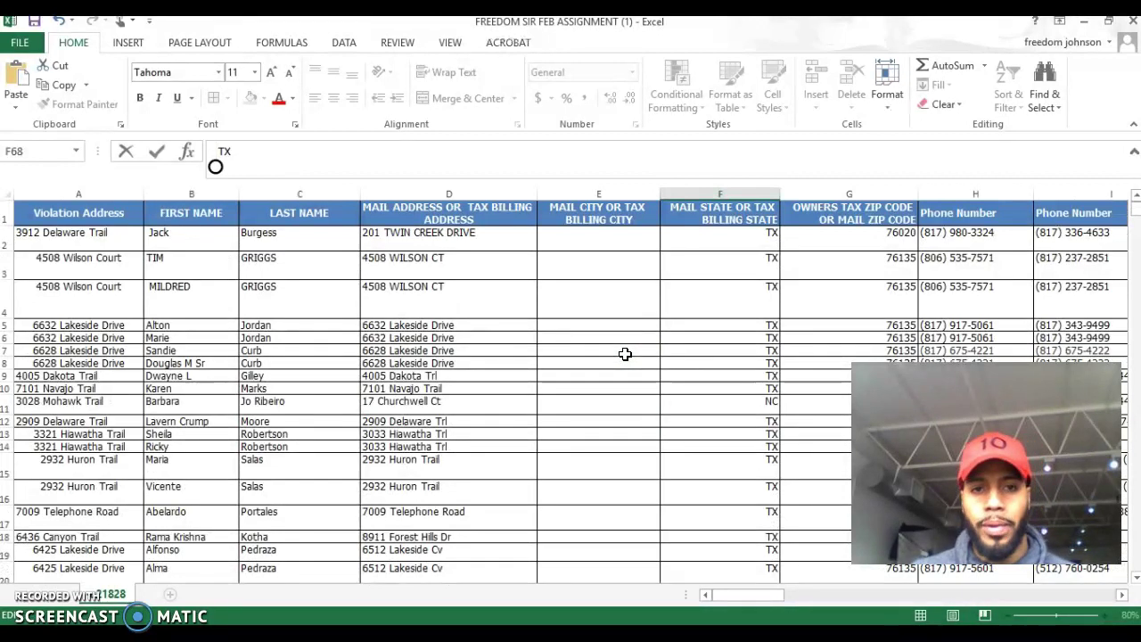
{"action": "left_click", "coordinate": [453, 247]}
{"action": "left_click", "coordinate": [470, 241]}
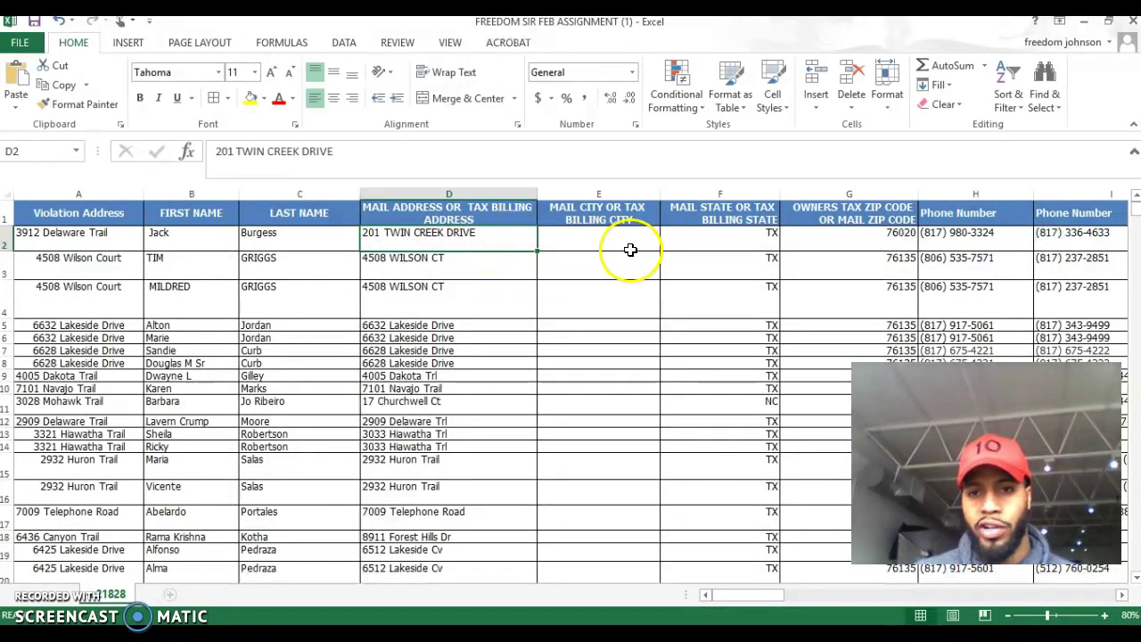
{"action": "left_click", "coordinate": [722, 243]}
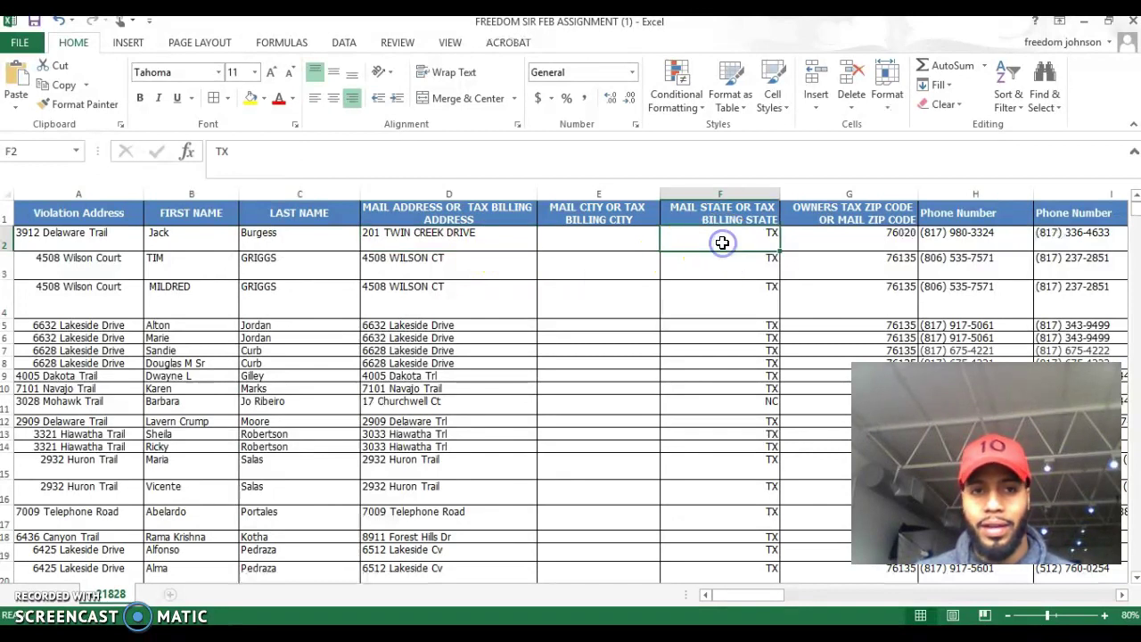
{"action": "left_click", "coordinate": [485, 239]}
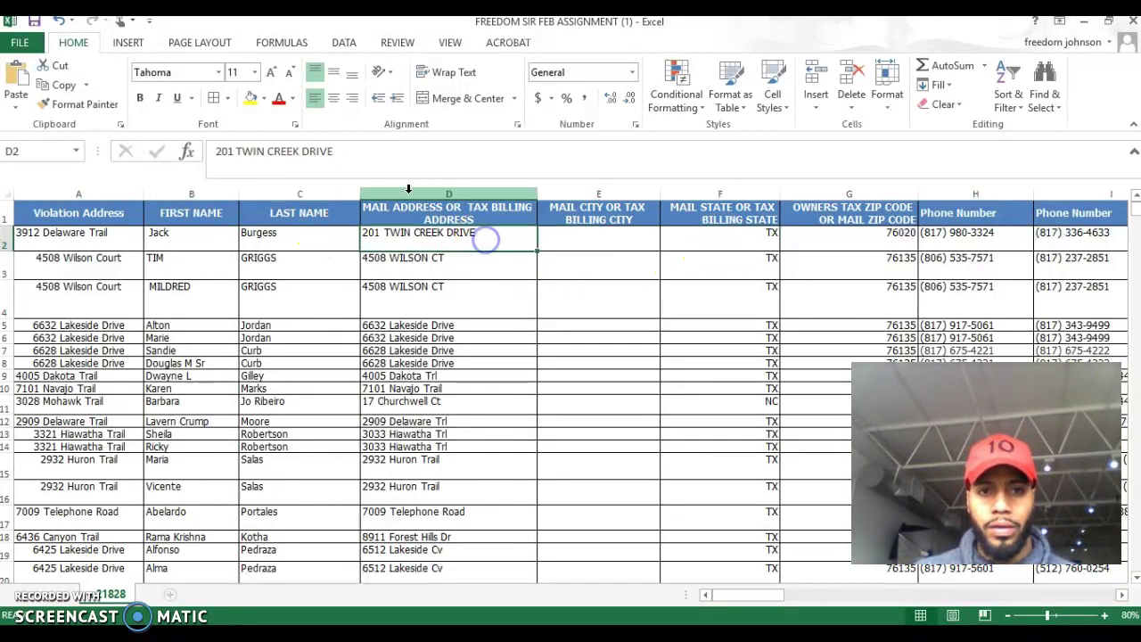
{"action": "left_click_drag", "start_coordinate": [357, 151], "coordinate": [192, 156]}
{"action": "key", "text": "ctrl+c"}
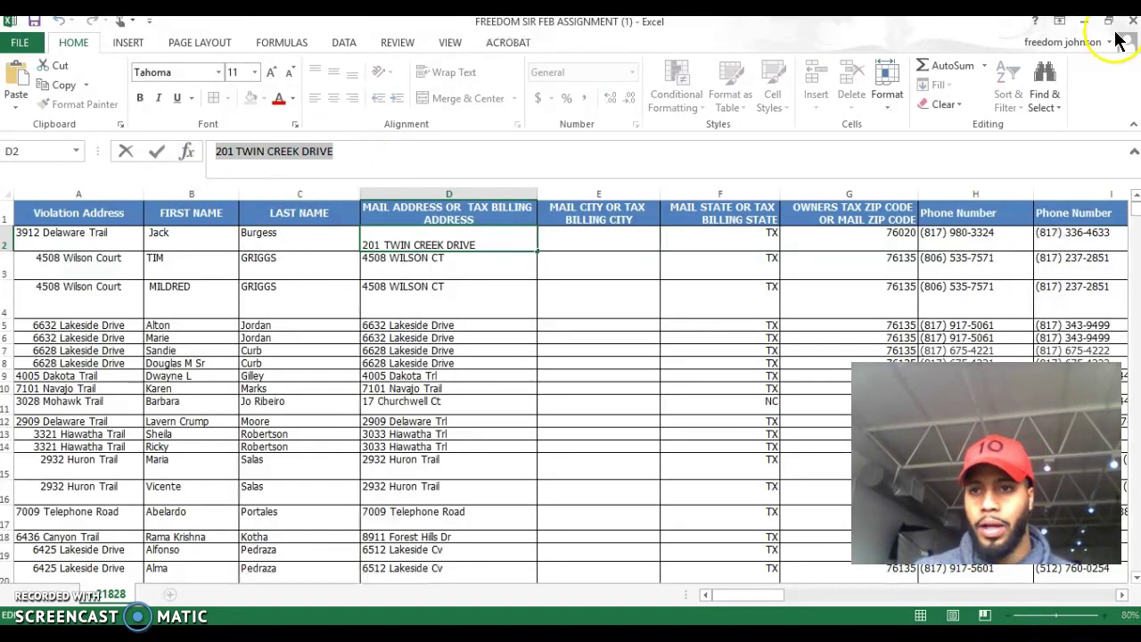
{"action": "left_click", "coordinate": [1083, 21]}
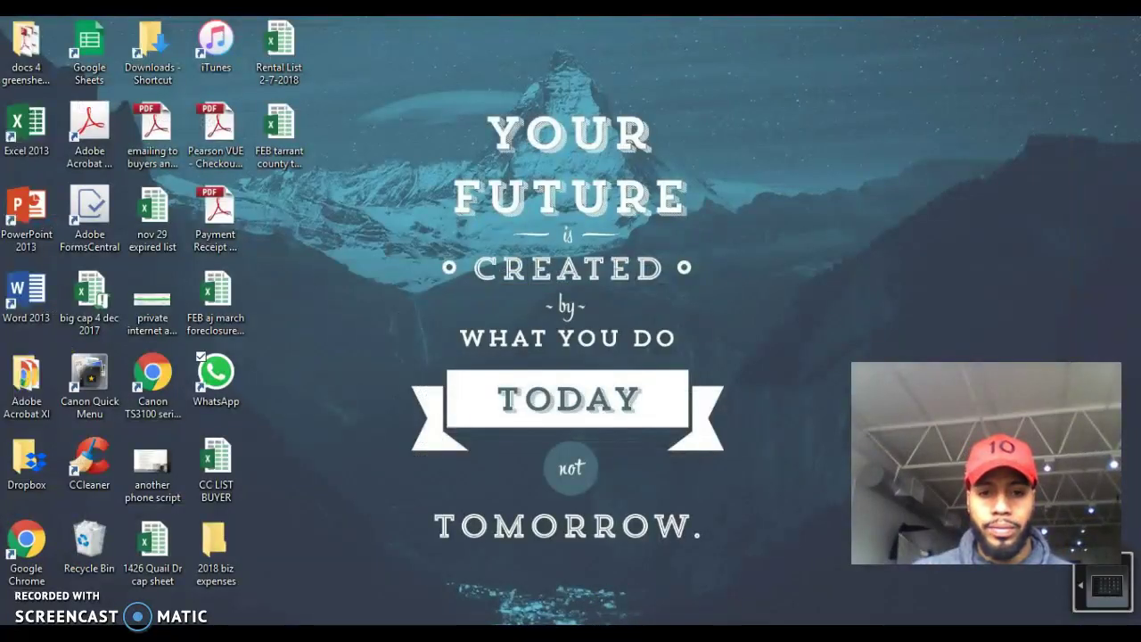
{"action": "key", "text": "alt+Tab"}
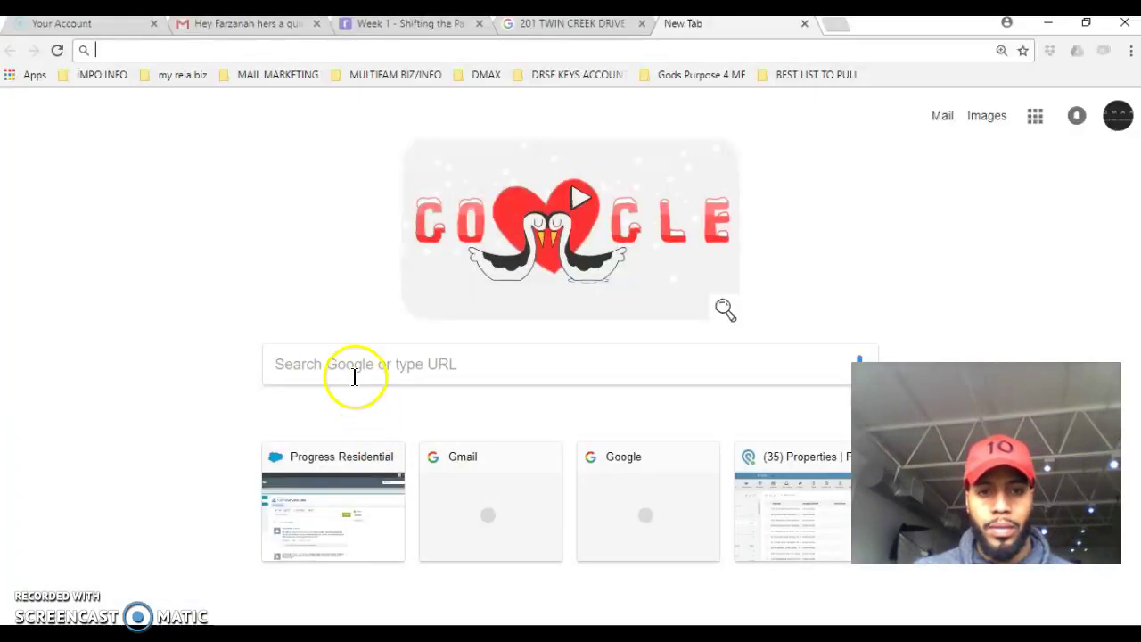
{"action": "left_click", "coordinate": [354, 368]}
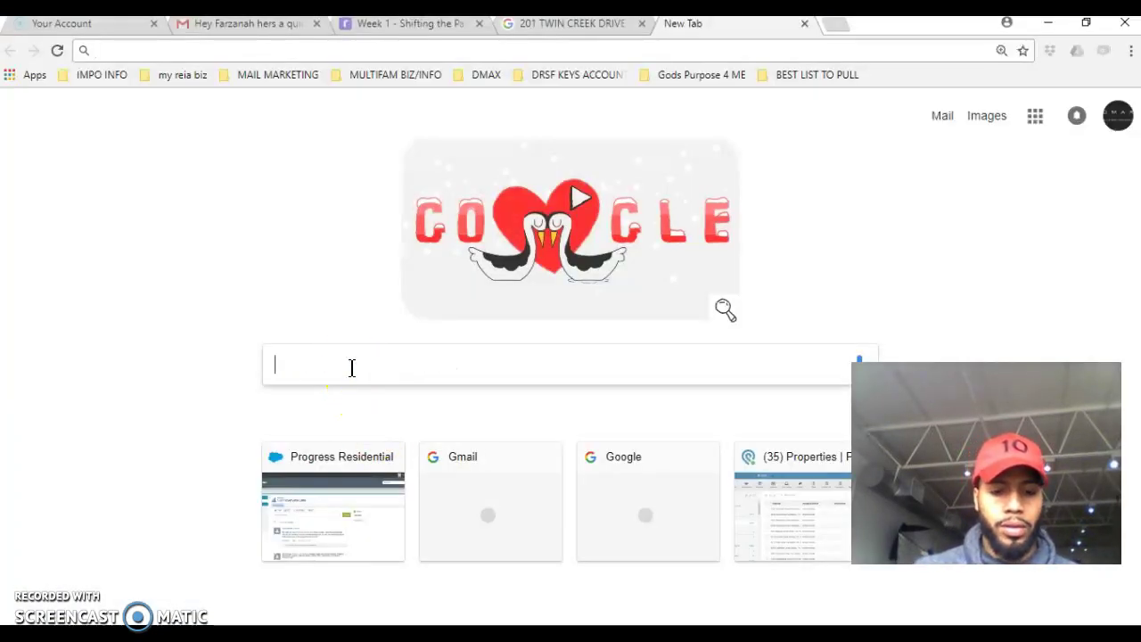
{"action": "key", "text": "ctrl+v"}
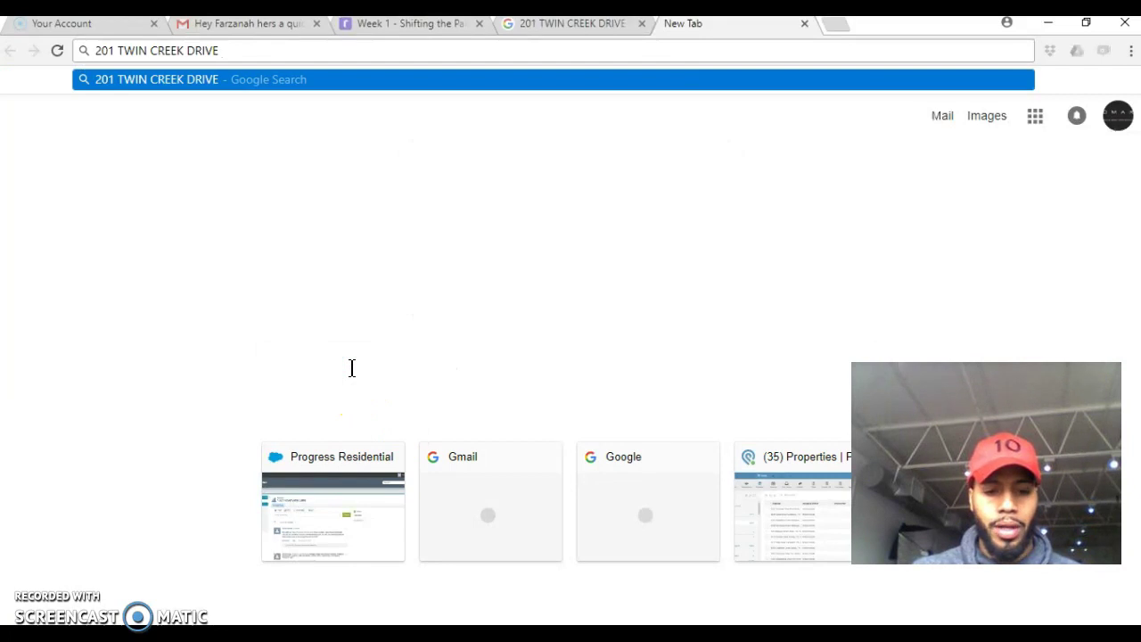
{"action": "key", "text": "Return"}
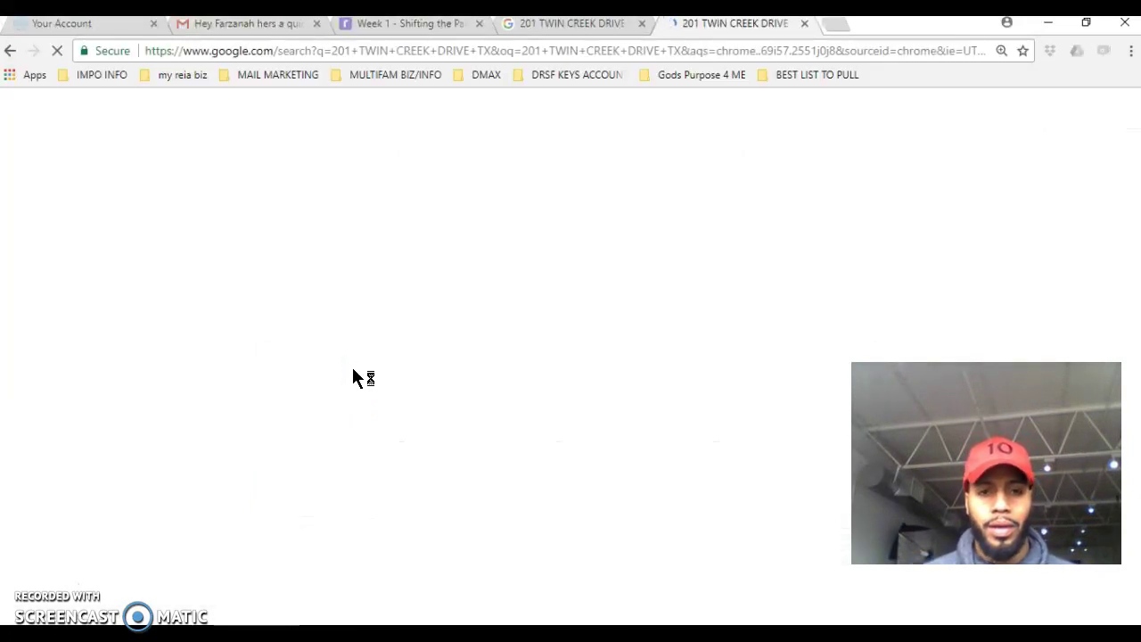
{"action": "scroll", "coordinate": [352, 376], "scroll_direction": "down", "scroll_amount": 2}
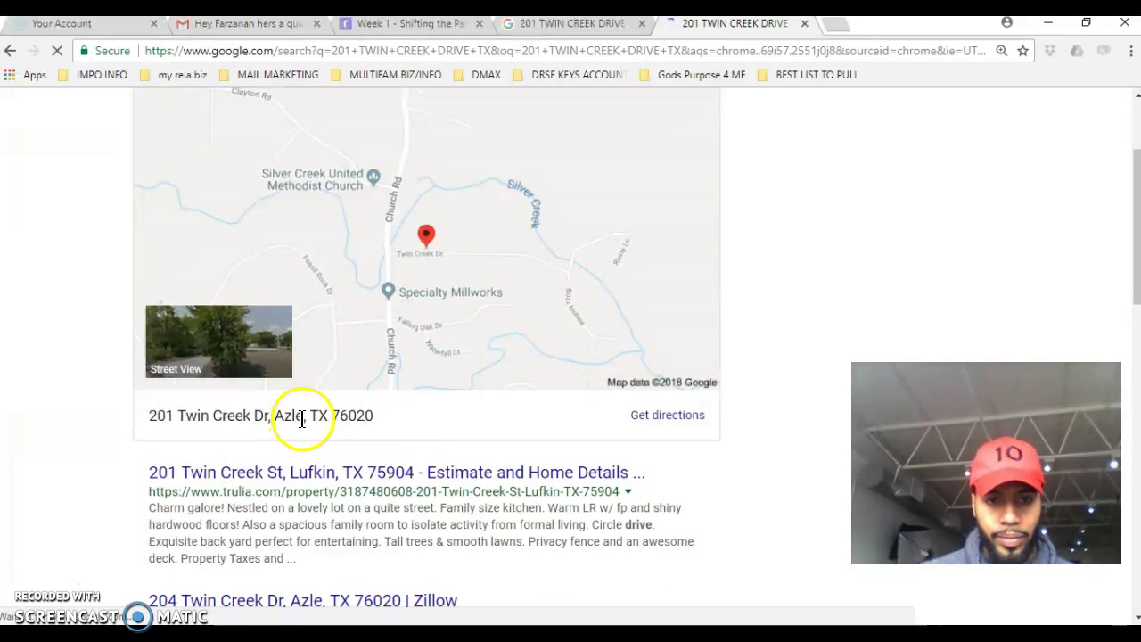
{"action": "left_click_drag", "start_coordinate": [304, 416], "coordinate": [275, 417]}
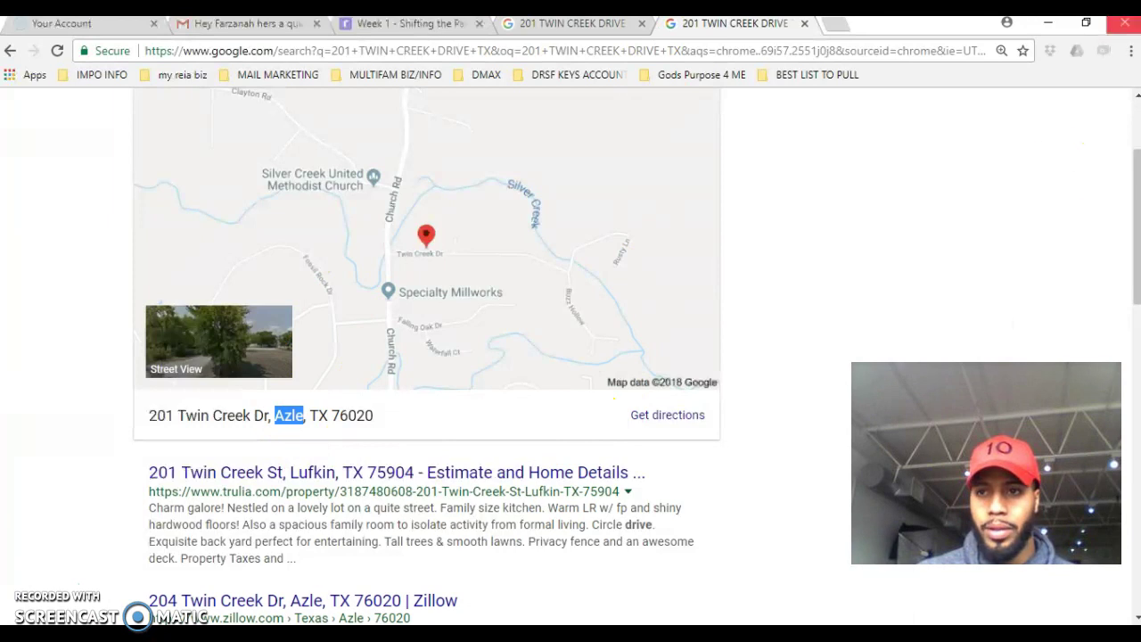
{"action": "left_click", "coordinate": [1052, 25]}
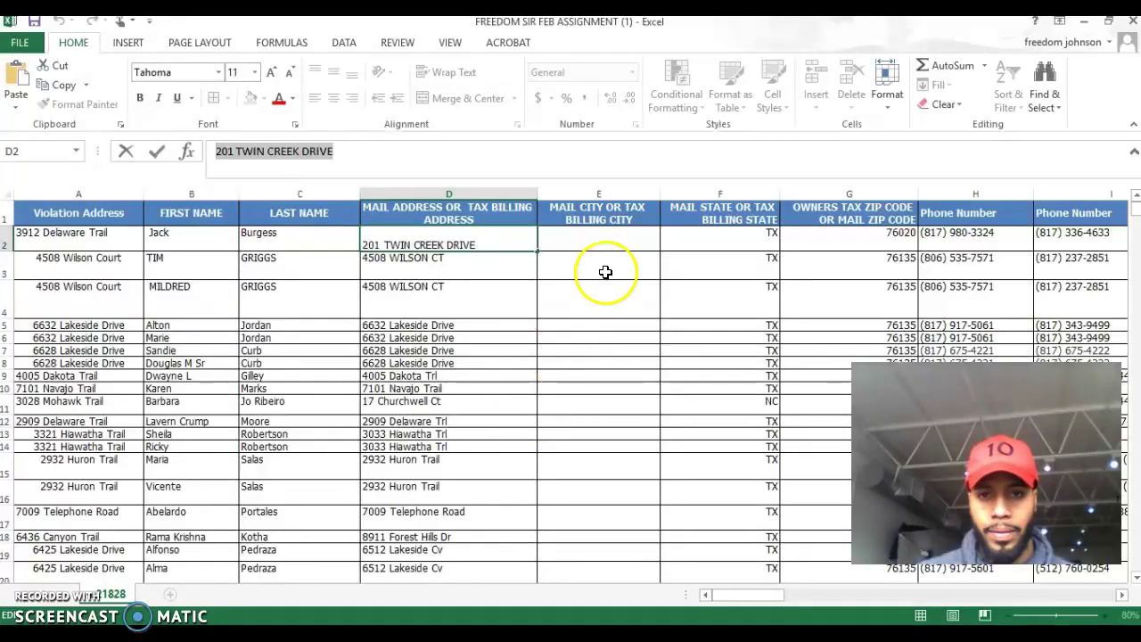
Enter AZLE as the mail city in E2.
{"action": "double_click", "coordinate": [599, 241]}
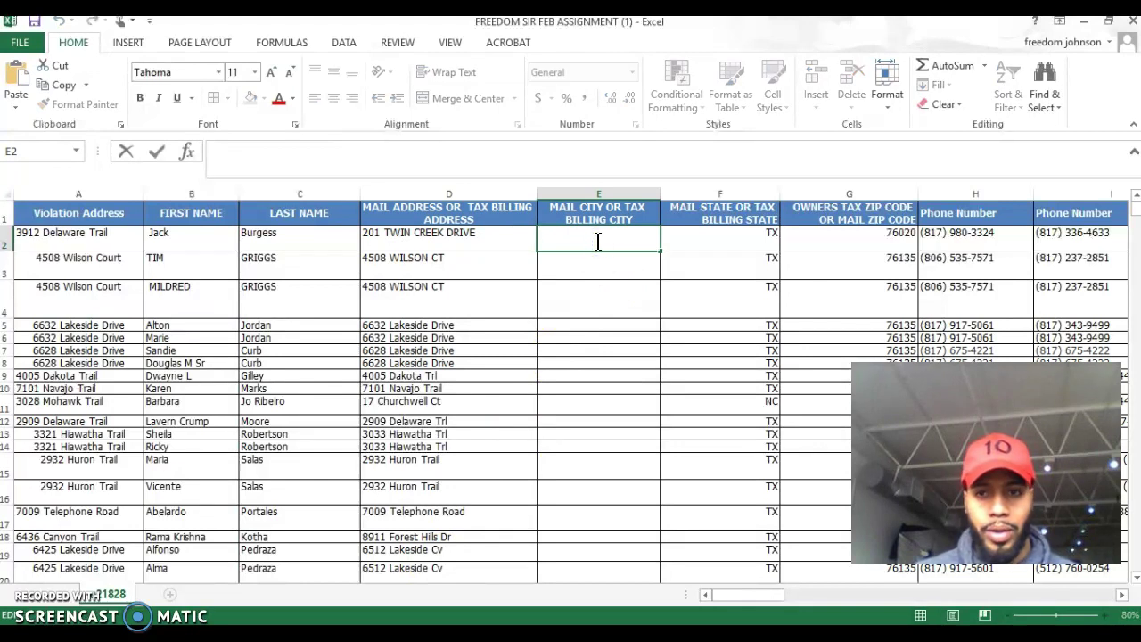
{"action": "type", "text": "AZLE"}
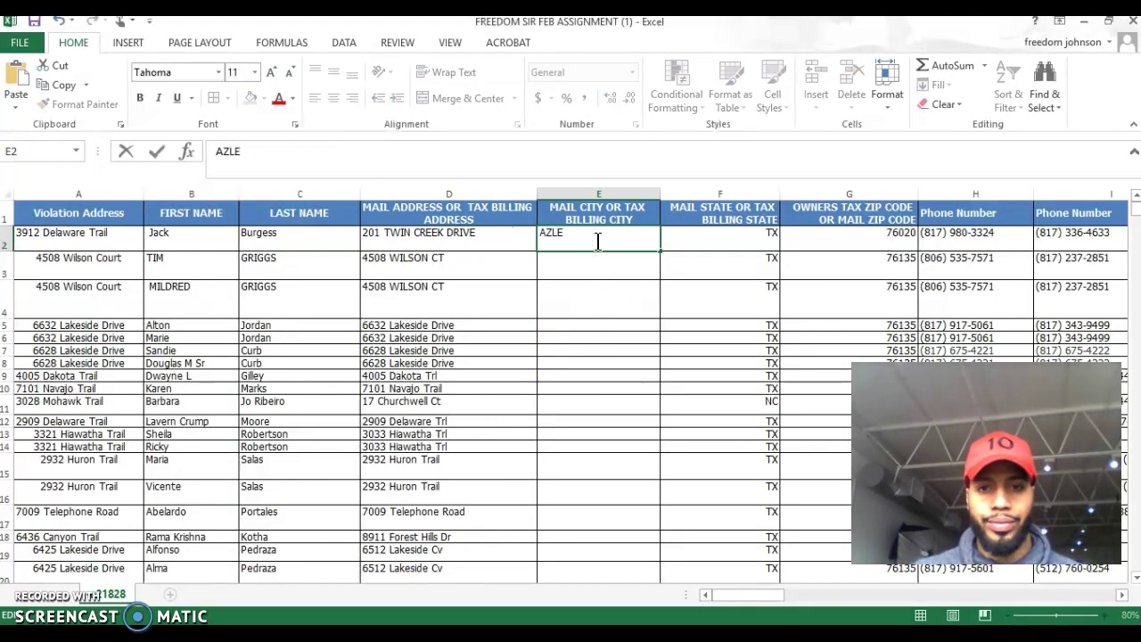
{"action": "left_click", "coordinate": [582, 269]}
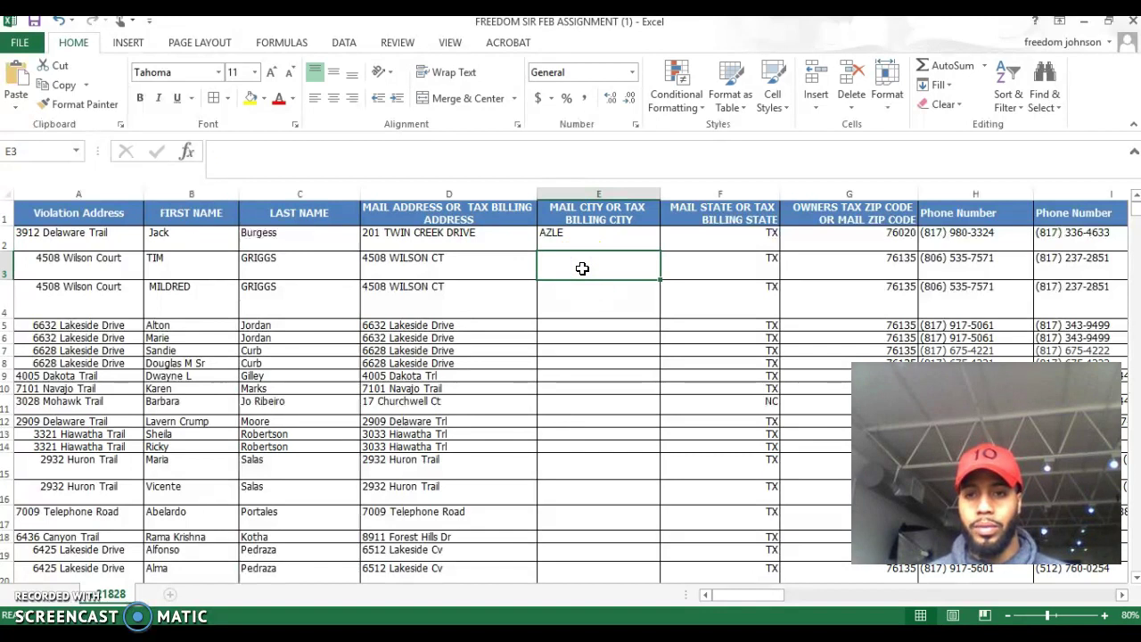
{"action": "scroll", "coordinate": [582, 268], "scroll_direction": "down", "scroll_amount": 1}
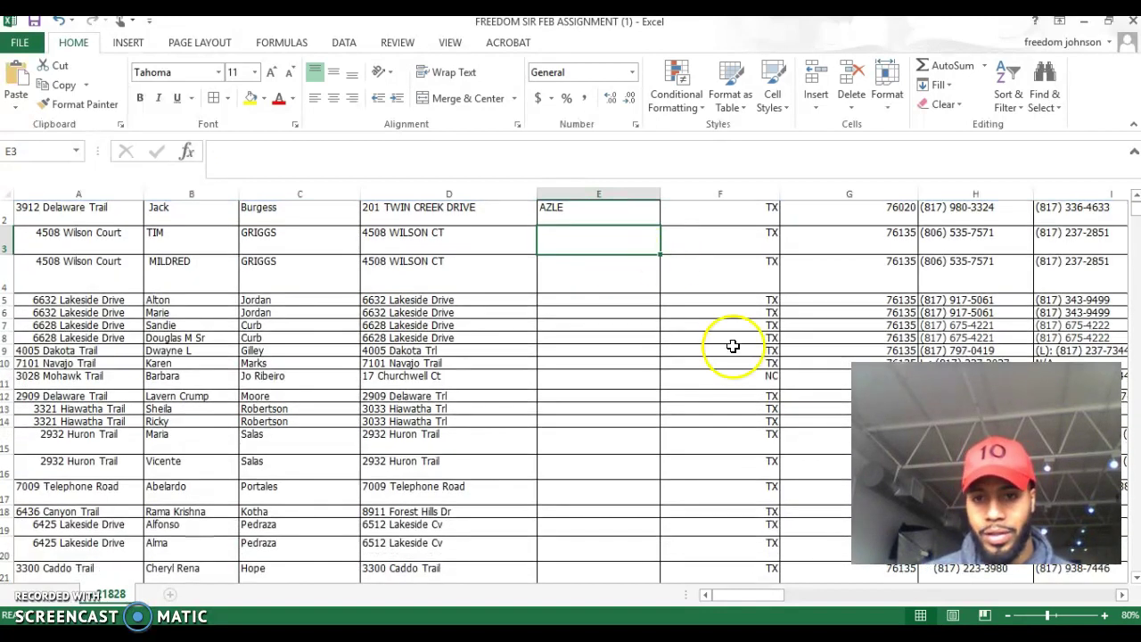
{"action": "left_click", "coordinate": [736, 375]}
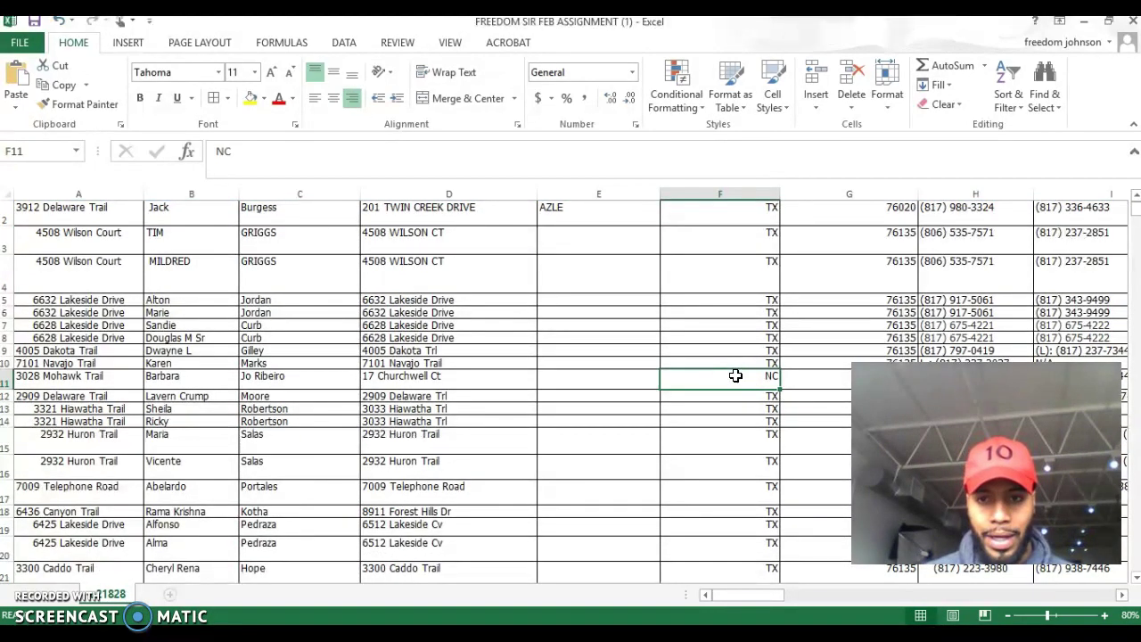
{"action": "left_click", "coordinate": [458, 376]}
{"action": "left_click_drag", "start_coordinate": [303, 152], "coordinate": [215, 152]}
{"action": "key", "text": "ctrl+c"}
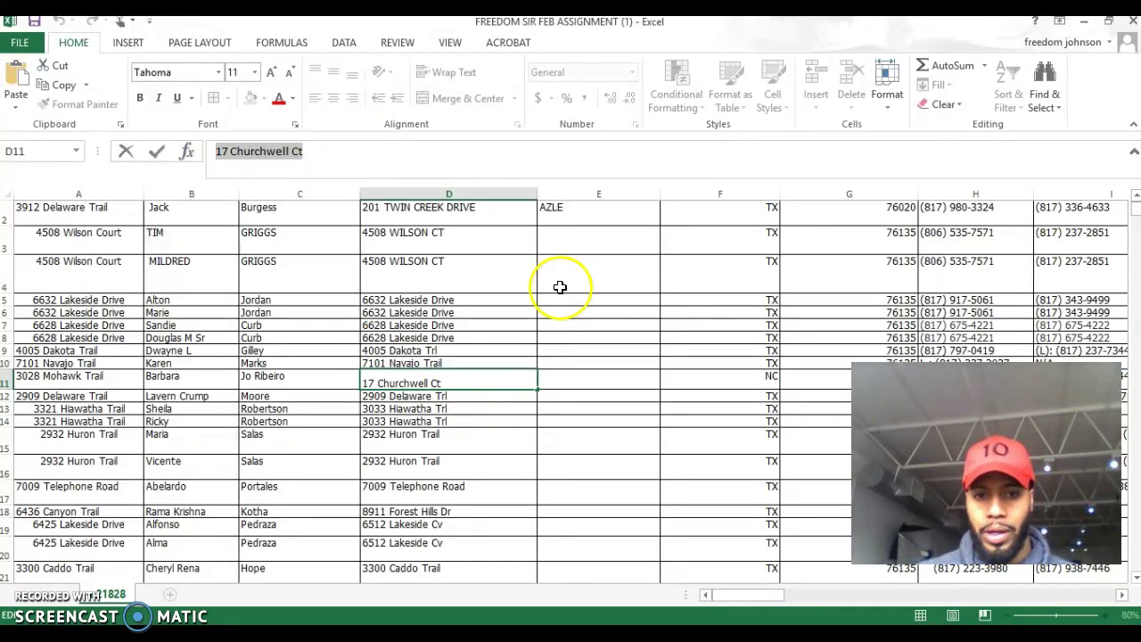
{"action": "left_click", "coordinate": [1084, 21]}
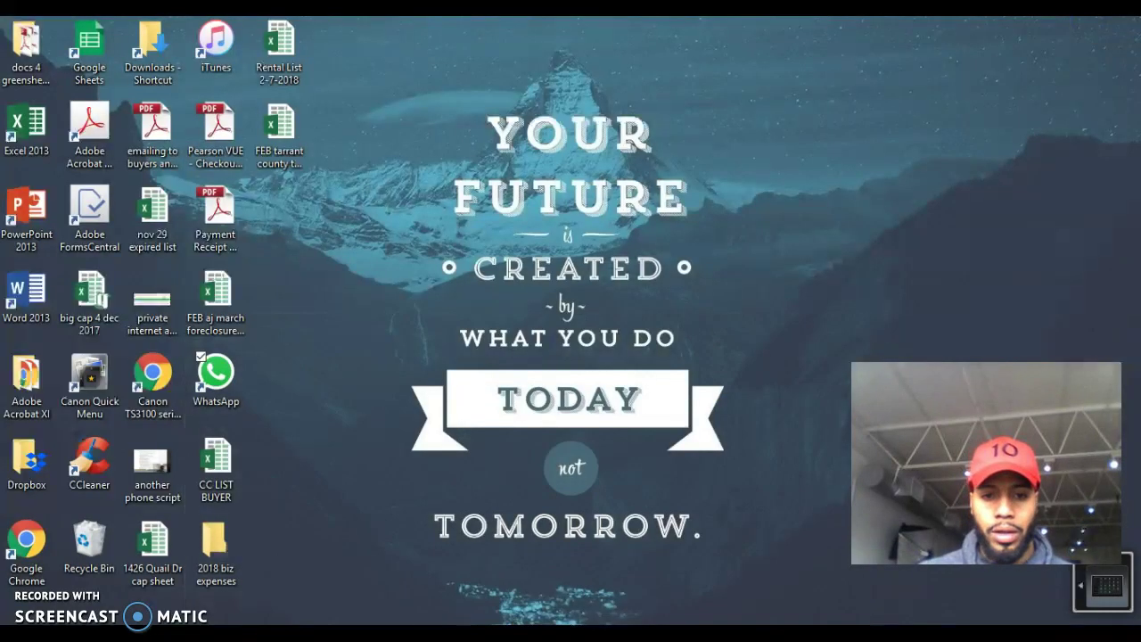
{"action": "key", "text": "alt+Tab"}
{"action": "scroll", "coordinate": [357, 255], "scroll_direction": "up", "scroll_amount": 1}
{"action": "scroll", "coordinate": [356, 257], "scroll_direction": "up", "scroll_amount": 1}
{"action": "left_click", "coordinate": [355, 125]}
{"action": "key", "text": "BackSpace"}
{"action": "key", "text": "BackSpace"}
{"action": "key", "text": "BackSpace"}
{"action": "key", "text": "BackSpace"}
{"action": "key", "text": "BackSpace"}
{"action": "key", "text": "BackSpace"}
{"action": "key", "text": "BackSpace"}
{"action": "key", "text": "BackSpace"}
{"action": "key", "text": "BackSpace"}
{"action": "key", "text": "BackSpace"}
{"action": "key", "text": "BackSpace"}
{"action": "key", "text": "BackSpace"}
{"action": "key", "text": "BackSpace"}
{"action": "key", "text": "BackSpace"}
{"action": "key", "text": "BackSpace"}
{"action": "key", "text": "BackSpace"}
{"action": "key", "text": "BackSpace"}
{"action": "key", "text": "BackSpace"}
{"action": "key", "text": "BackSpace"}
{"action": "key", "text": "BackSpace"}
{"action": "key", "text": "BackSpace"}
{"action": "key", "text": "ctrl+v"}
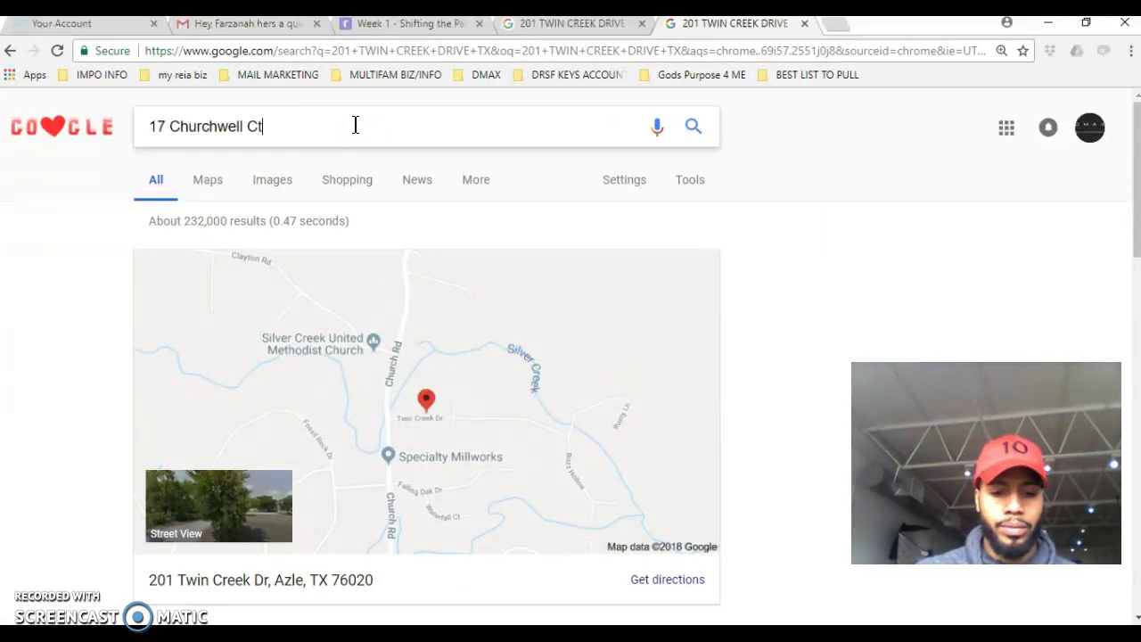
{"action": "type", "text": "NC"}
{"action": "key", "text": "Return"}
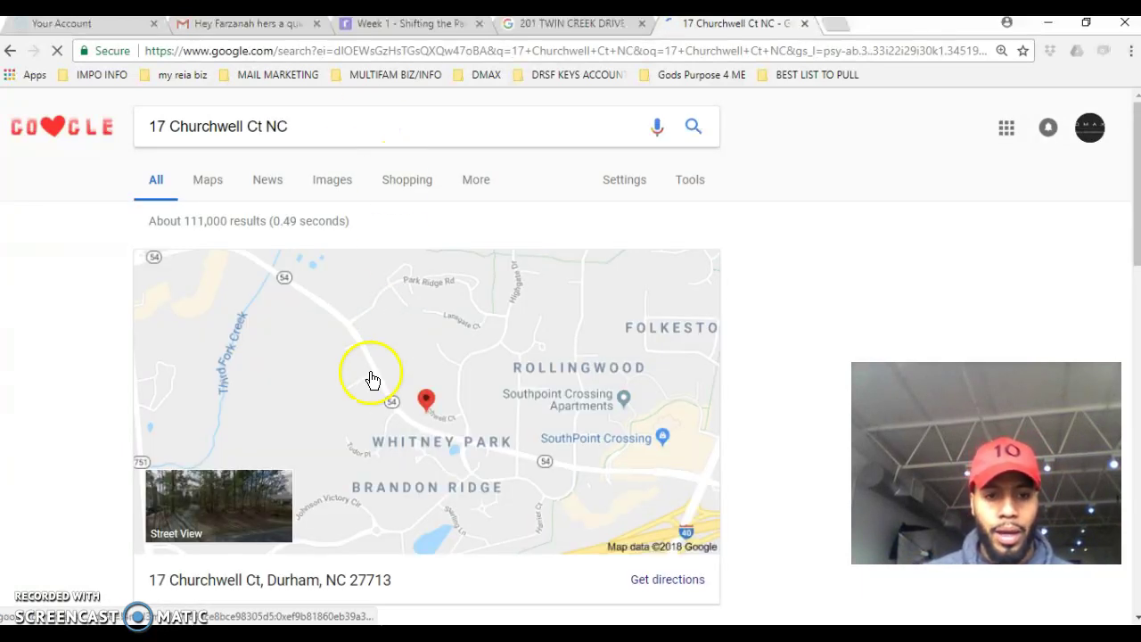
Highlight Durham as the result's city, minimize Chrome, and bring back the workbook.
{"action": "scroll", "coordinate": [373, 378], "scroll_direction": "down", "scroll_amount": 1}
{"action": "scroll", "coordinate": [373, 378], "scroll_direction": "down", "scroll_amount": 1}
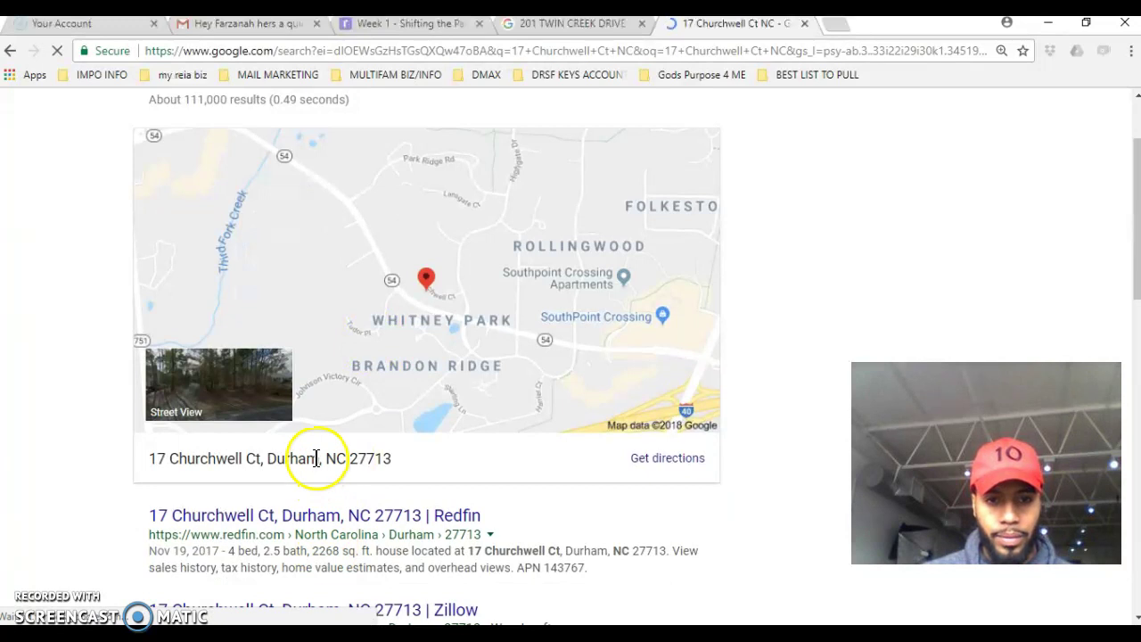
{"action": "left_click_drag", "start_coordinate": [319, 461], "coordinate": [268, 461]}
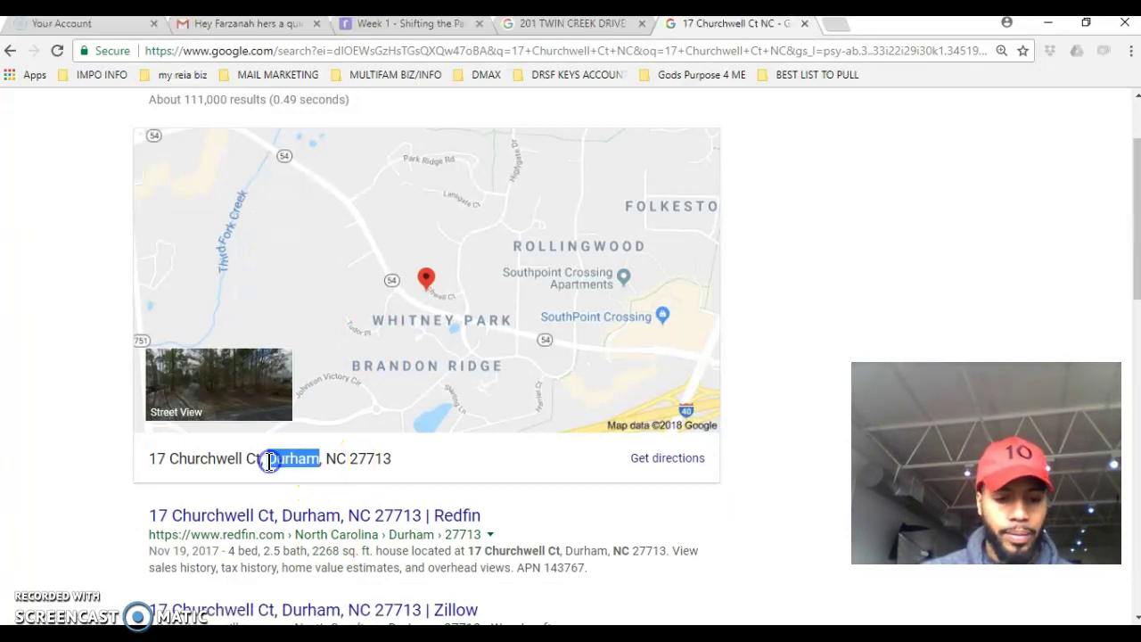
{"action": "left_click", "coordinate": [1048, 25]}
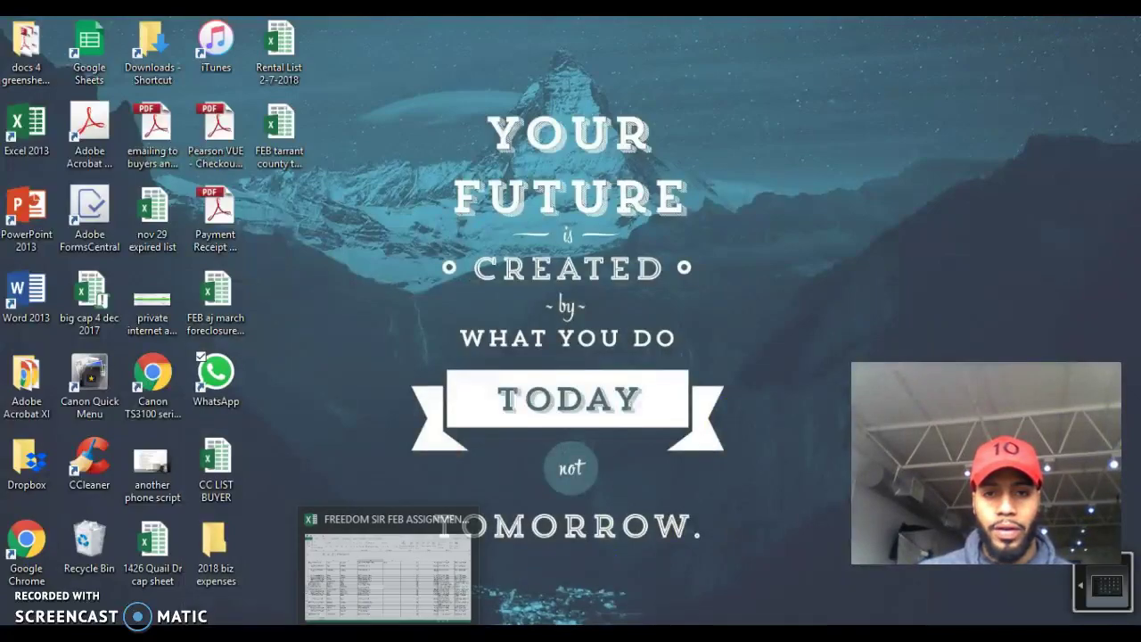
{"action": "left_click", "coordinate": [391, 635]}
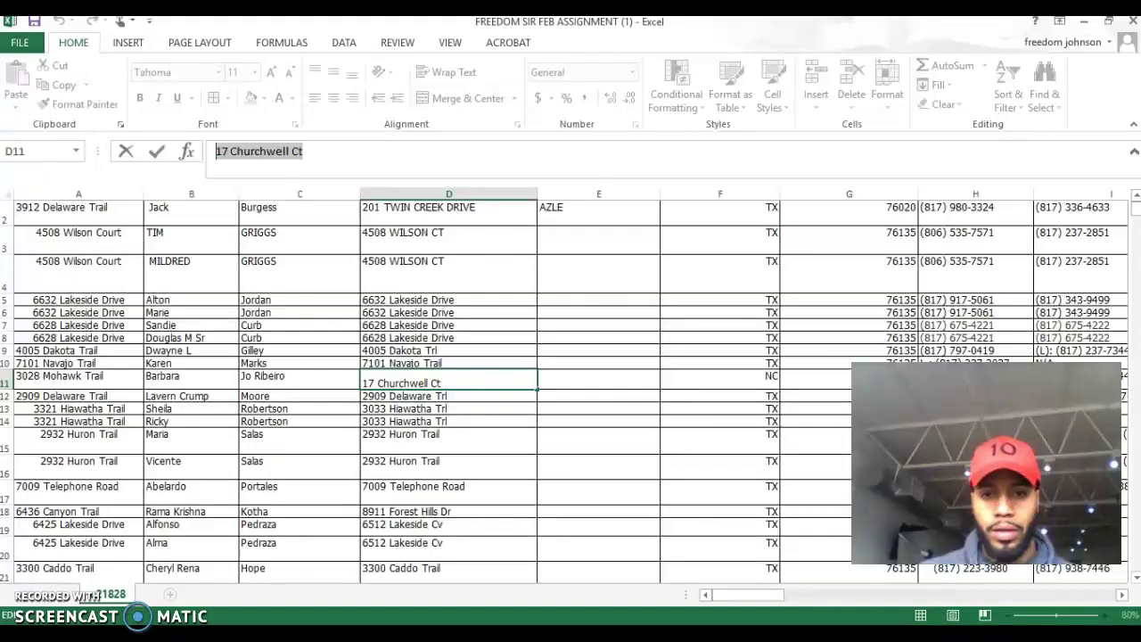
Enter Durham as the mail city in E11.
{"action": "double_click", "coordinate": [615, 385]}
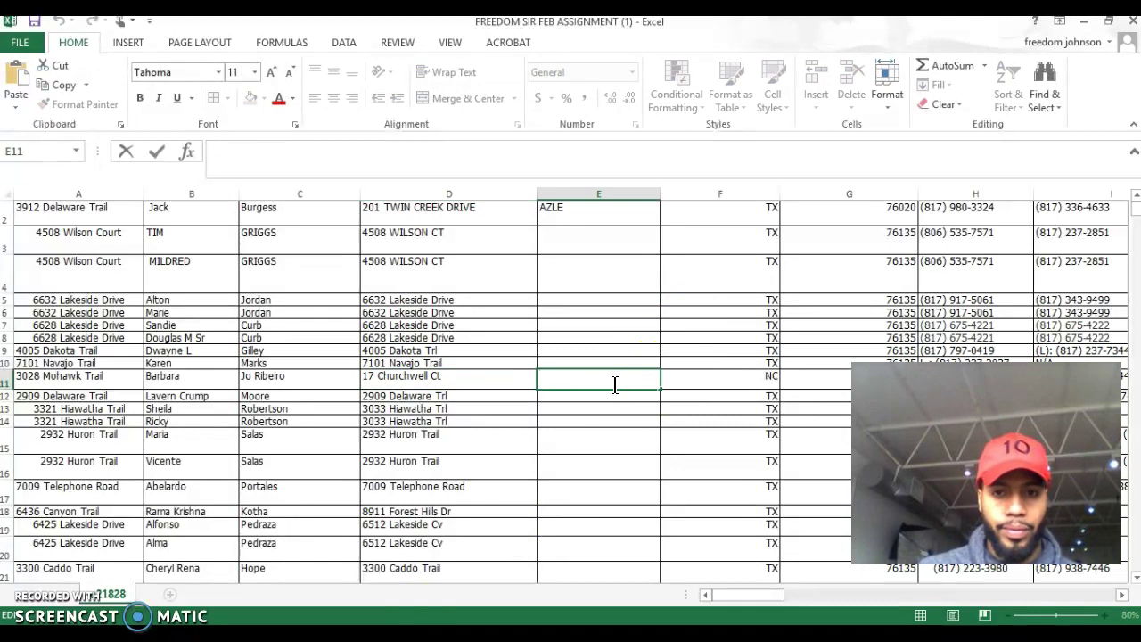
{"action": "left_click", "coordinate": [708, 386]}
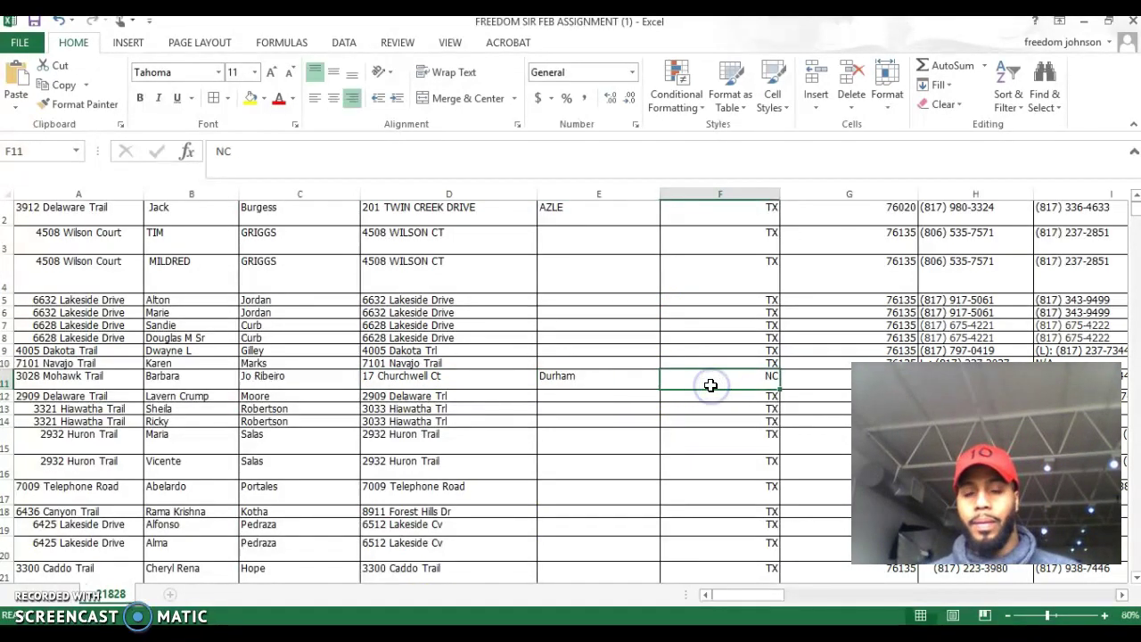
{"action": "scroll", "coordinate": [583, 347], "scroll_direction": "up", "scroll_amount": 1}
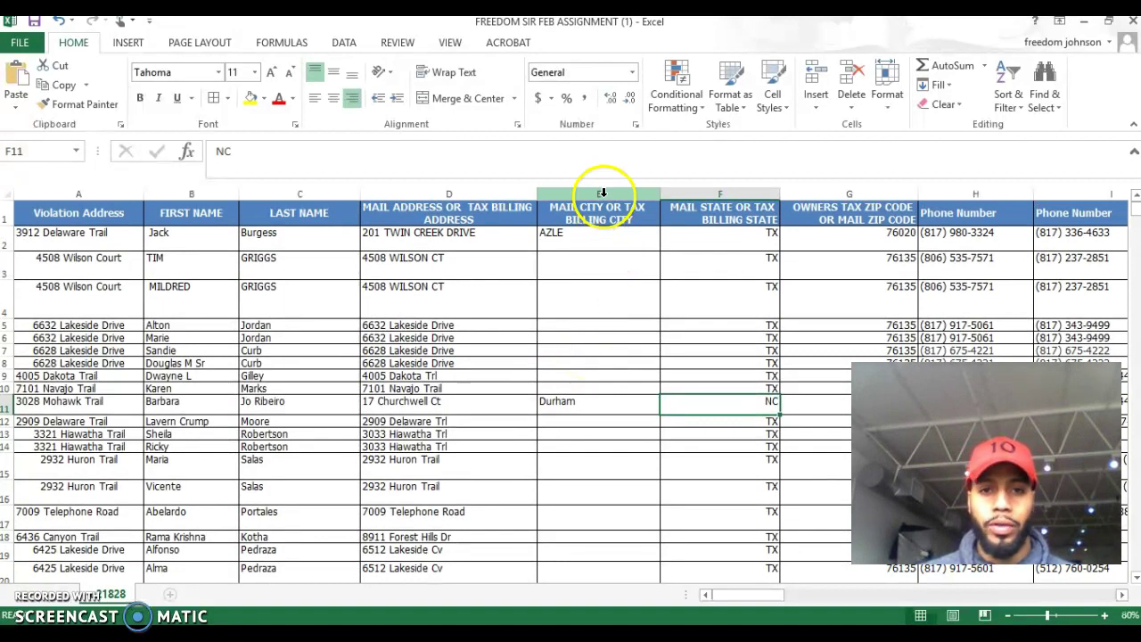
Select columns D and F, then return to E2 and scroll through the filled cities.
{"action": "left_click", "coordinate": [450, 192]}
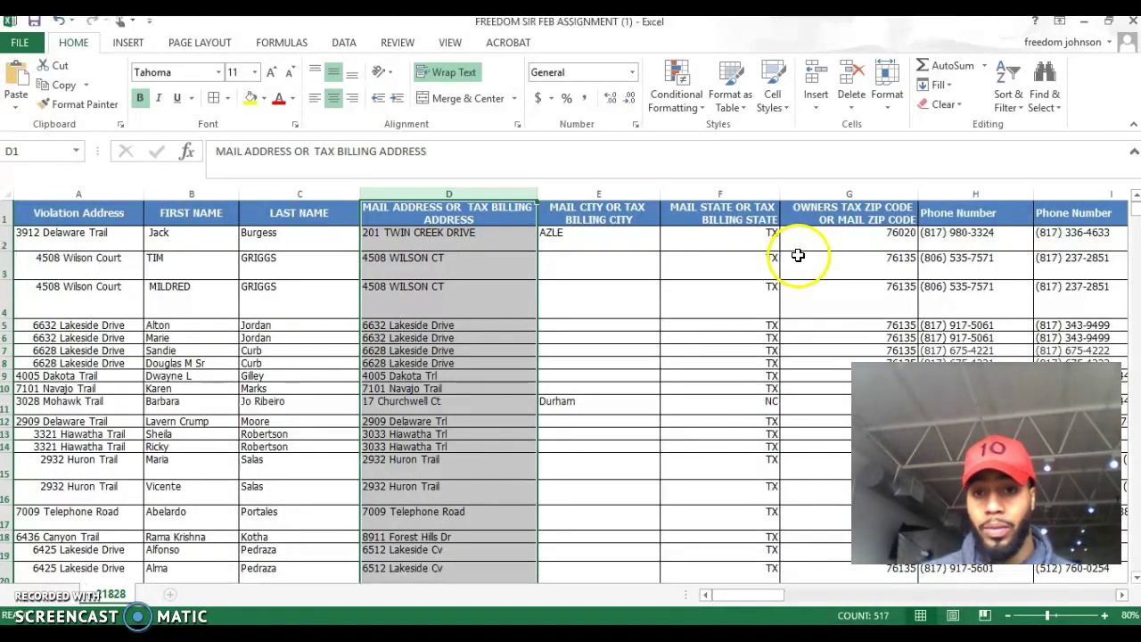
{"action": "left_click", "coordinate": [714, 192]}
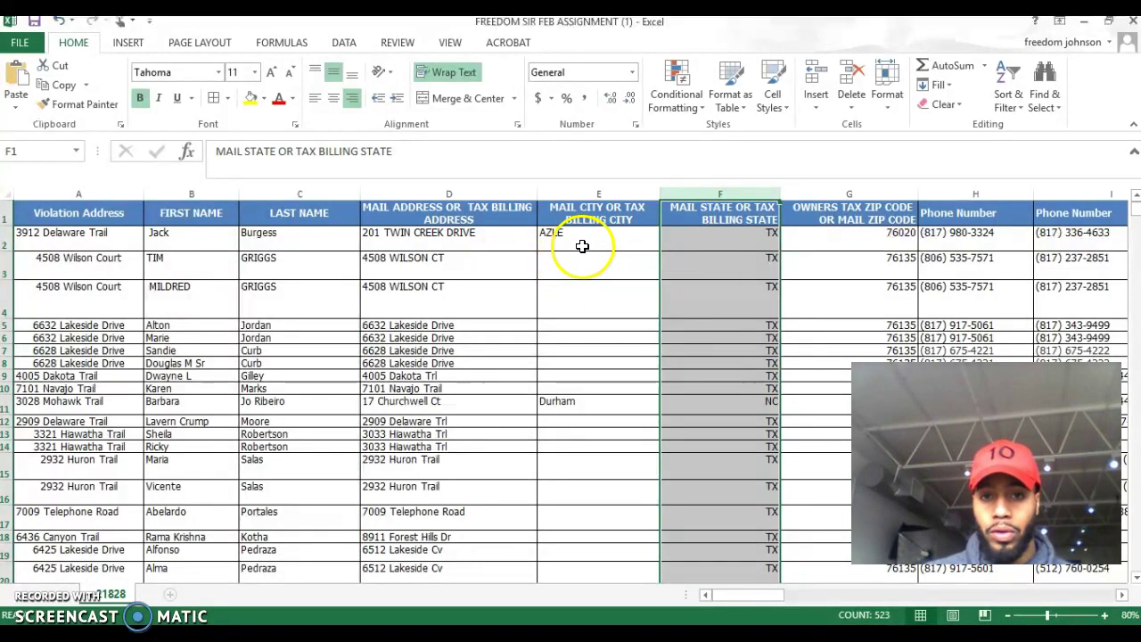
{"action": "left_click", "coordinate": [581, 246]}
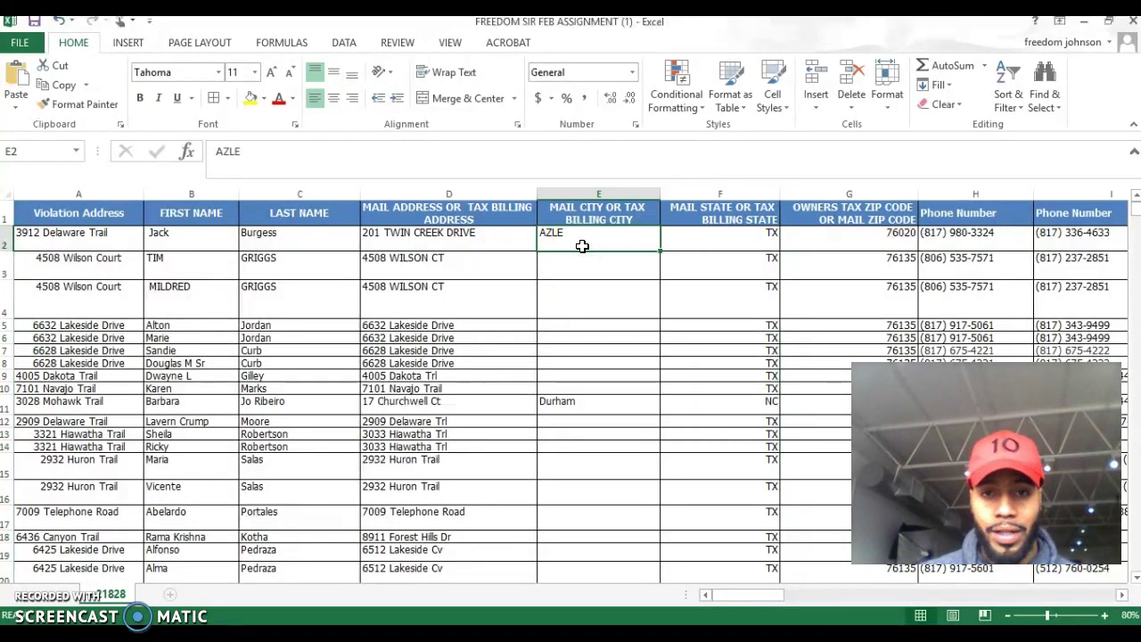
{"action": "scroll", "coordinate": [591, 310], "scroll_direction": "down", "scroll_amount": 4}
{"action": "scroll", "coordinate": [591, 311], "scroll_direction": "down", "scroll_amount": 11}
{"action": "scroll", "coordinate": [591, 311], "scroll_direction": "down", "scroll_amount": 10}
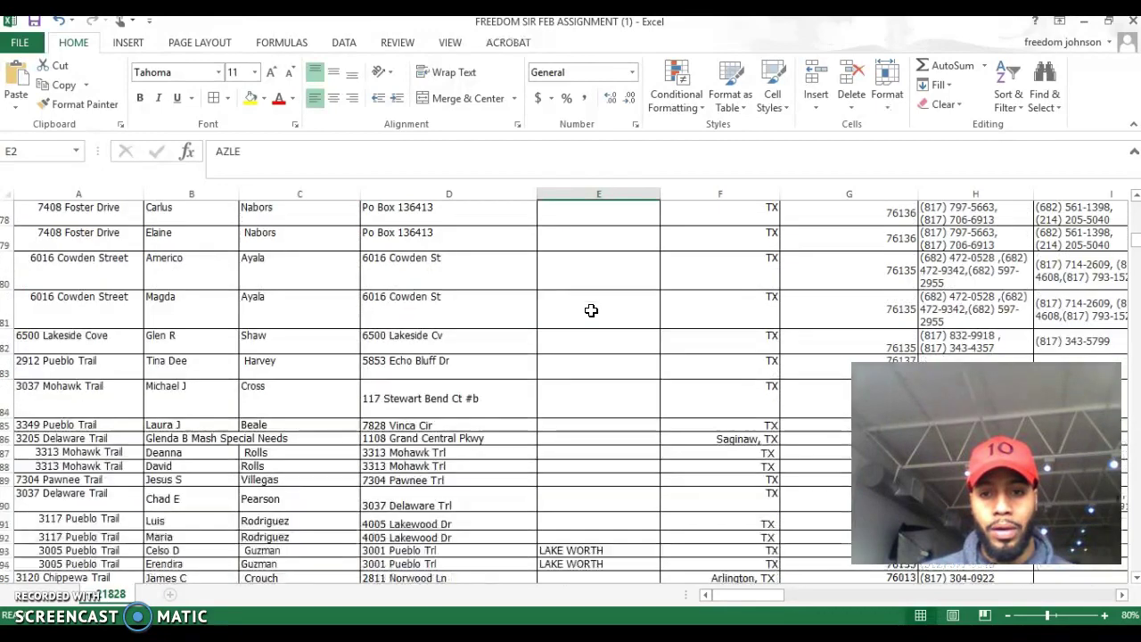
{"action": "scroll", "coordinate": [591, 311], "scroll_direction": "up", "scroll_amount": 20}
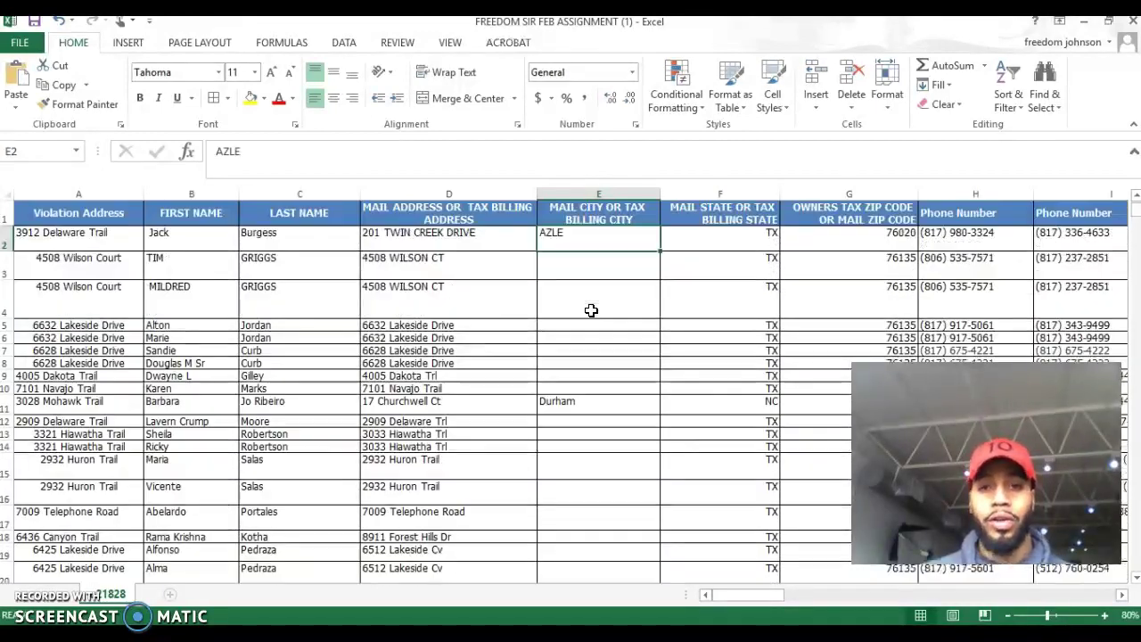